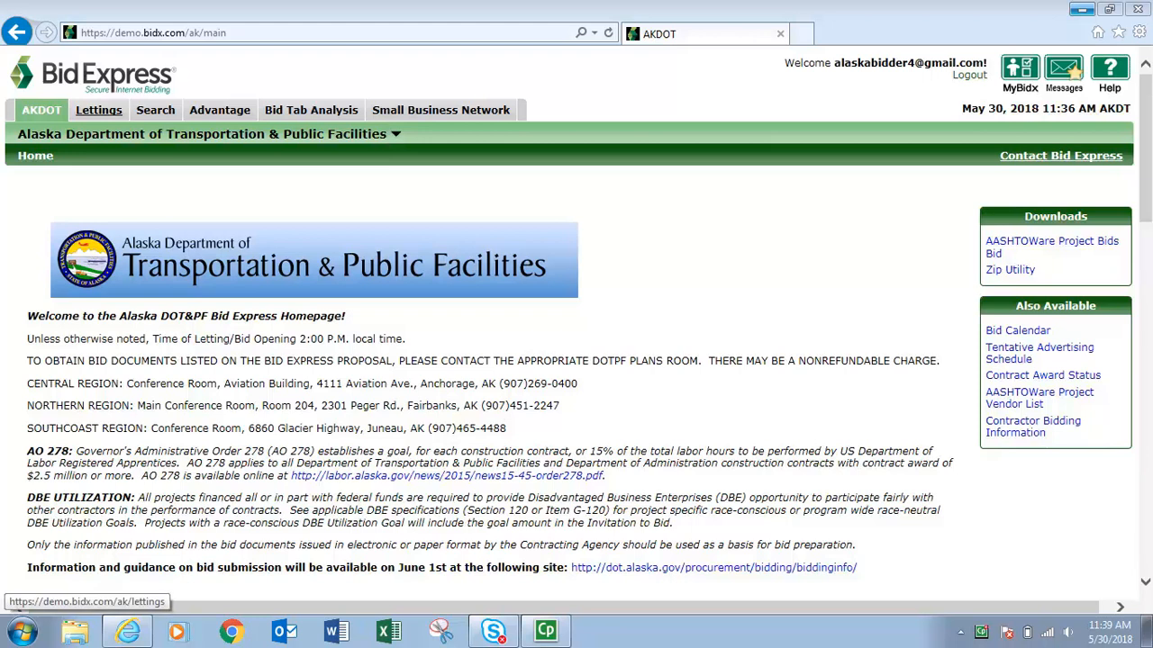
Open proposal NFHWY00603 from the June 21, 2018 letting in the list of lettings.
{"action": "left_click", "coordinate": [98, 109]}
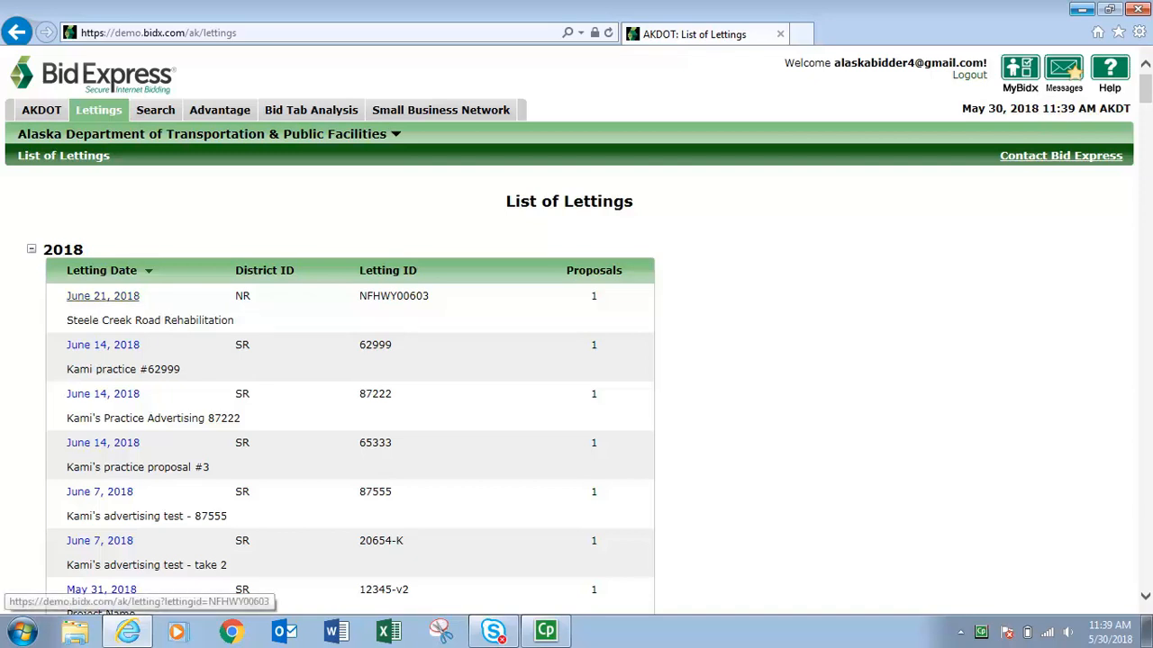
{"action": "left_click", "coordinate": [122, 296]}
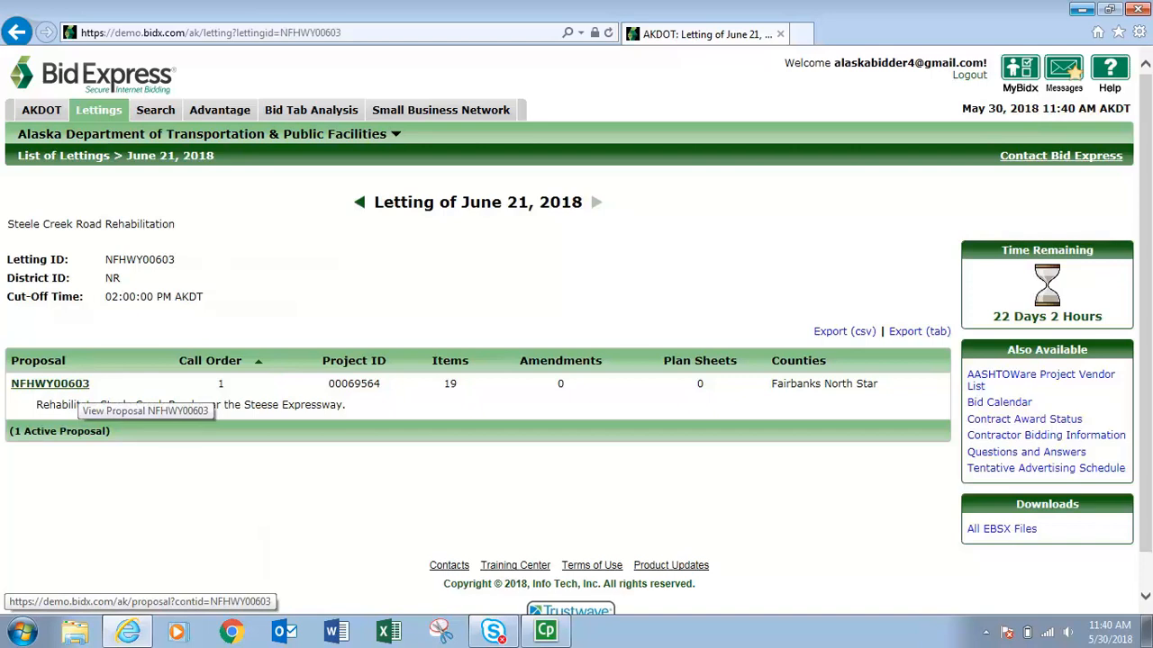
{"action": "left_click", "coordinate": [51, 384]}
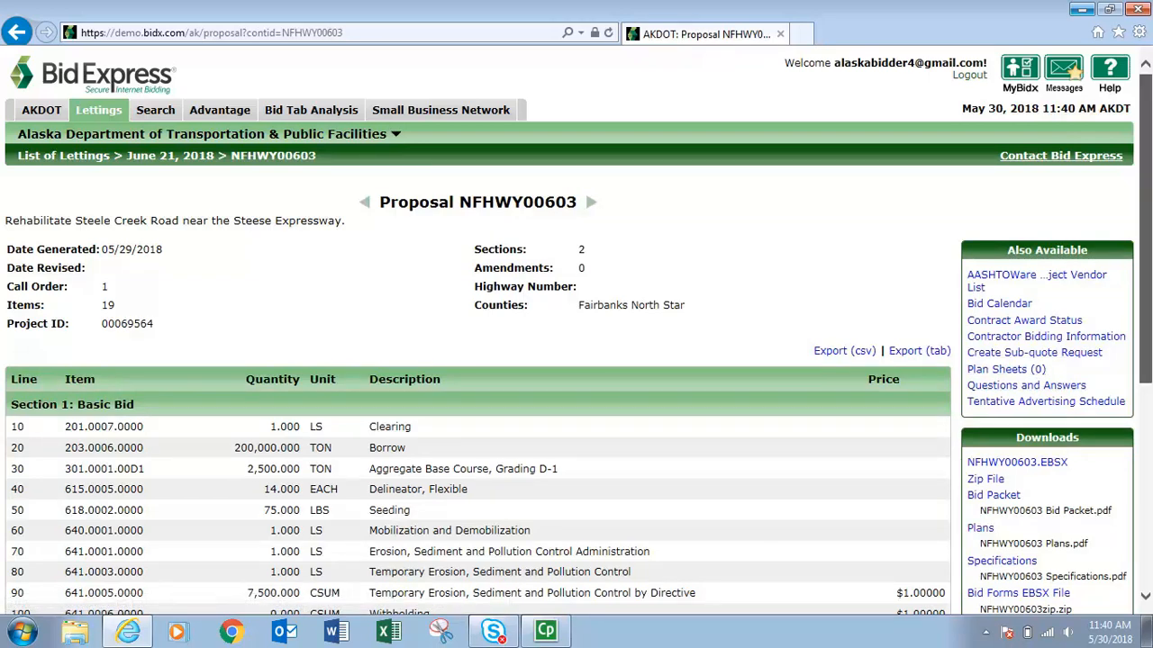
{"action": "scroll", "coordinate": [576, 360], "scroll_direction": "down", "scroll_amount": 3}
{"action": "scroll", "coordinate": [577, 361], "scroll_direction": "down", "scroll_amount": 1}
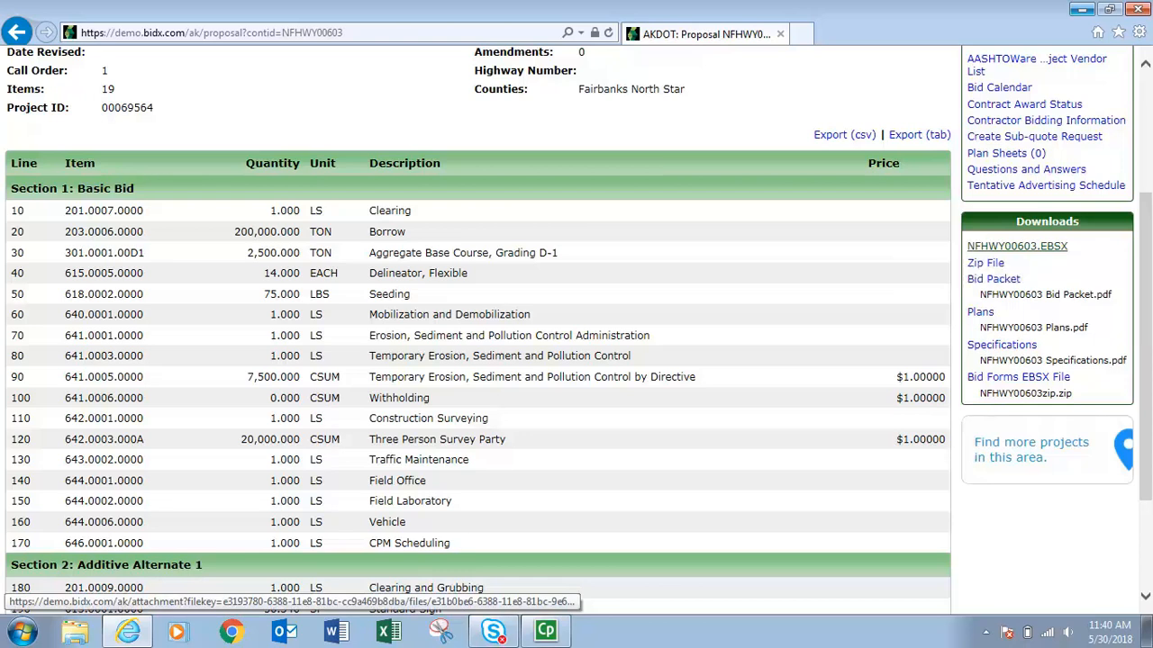
Save the NFHWY00603.EBSX download into the NFHWY00603 folder on the Desktop.
{"action": "right_click", "coordinate": [988, 249]}
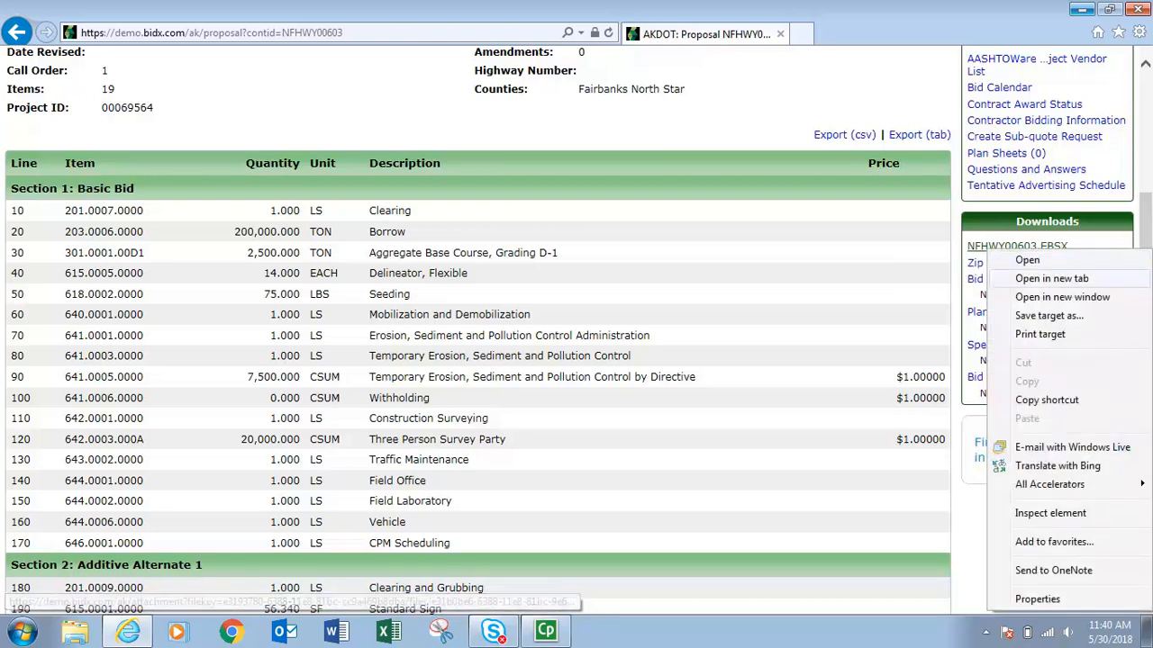
{"action": "left_click", "coordinate": [992, 315]}
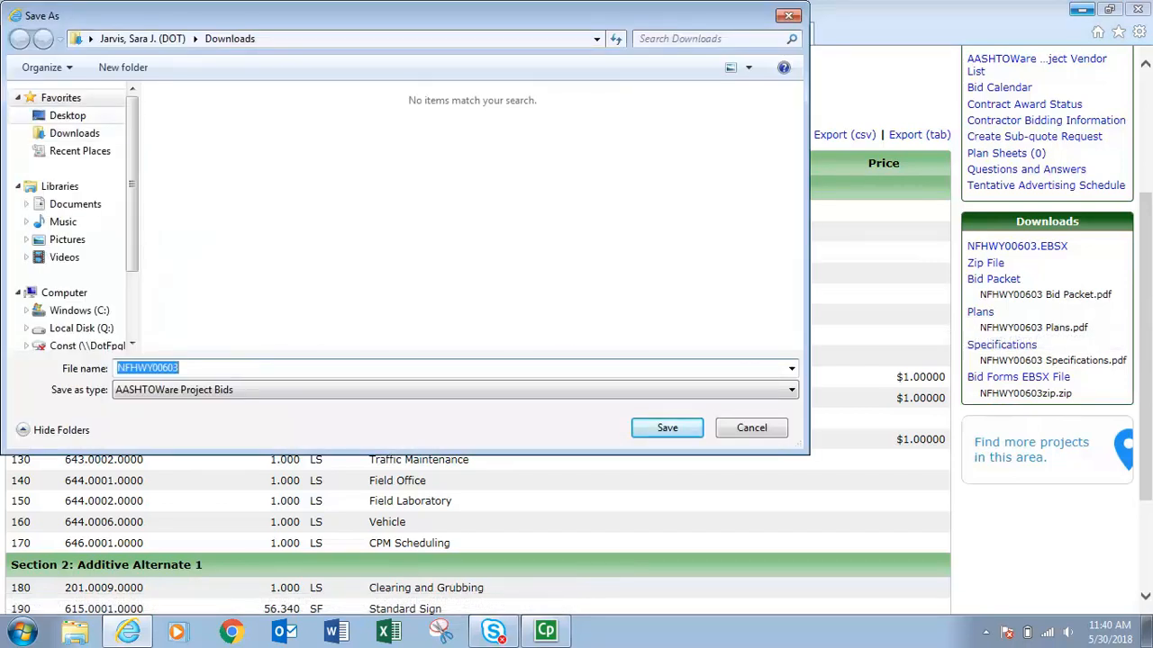
{"action": "left_click", "coordinate": [68, 116]}
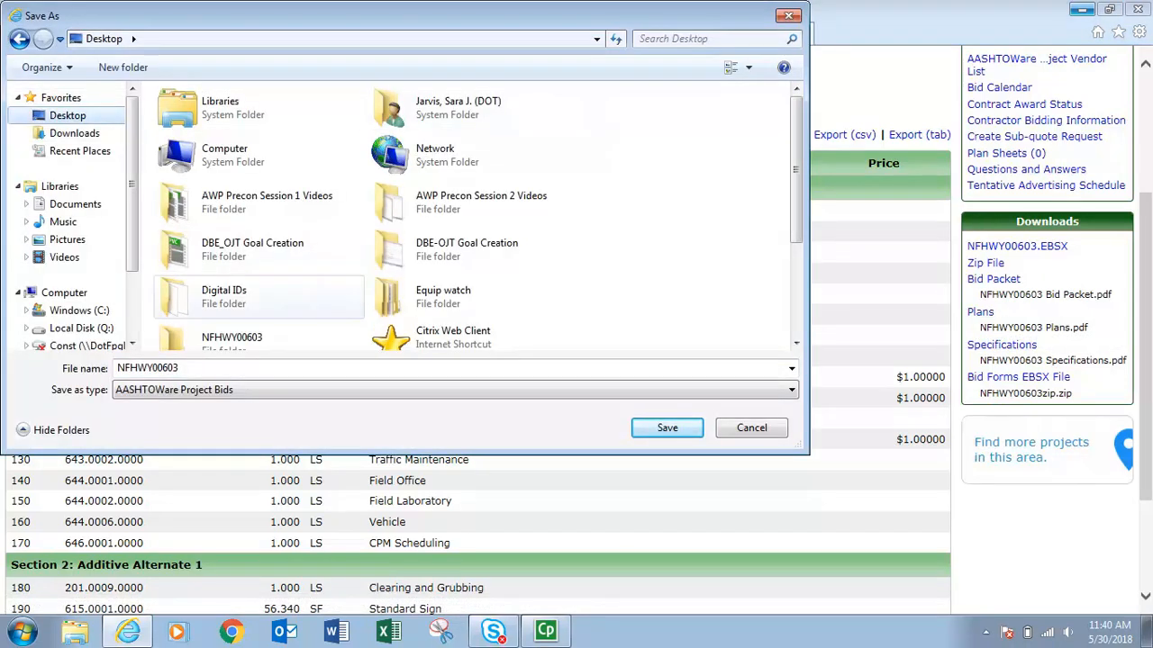
{"action": "left_click", "coordinate": [232, 337]}
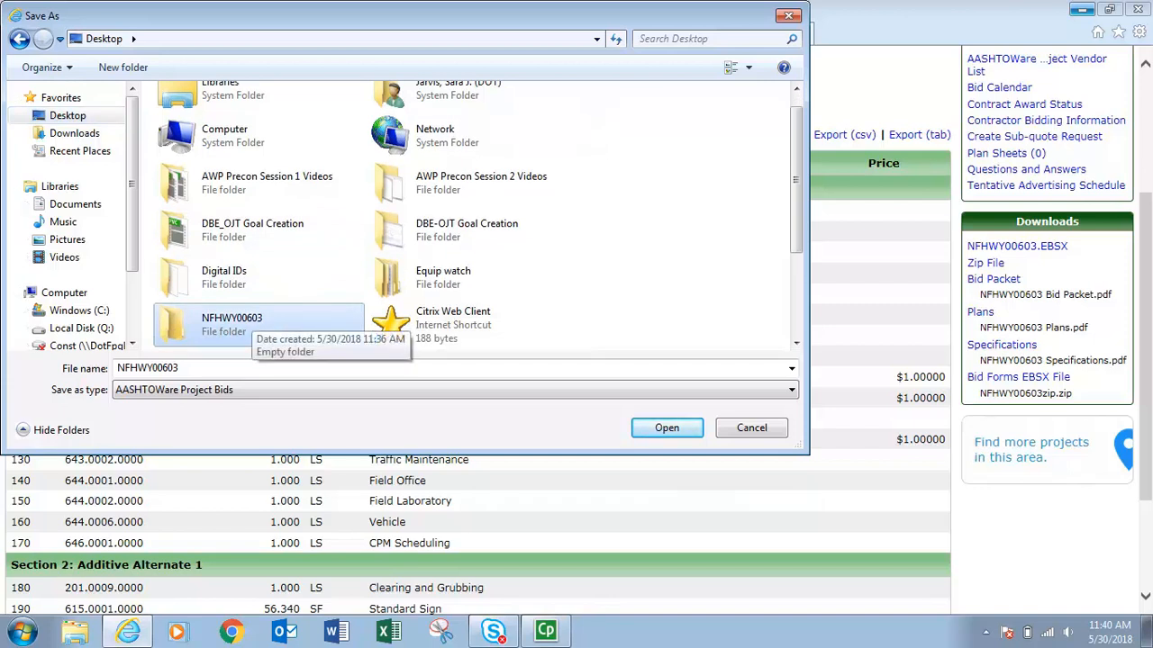
{"action": "double_click", "coordinate": [251, 318]}
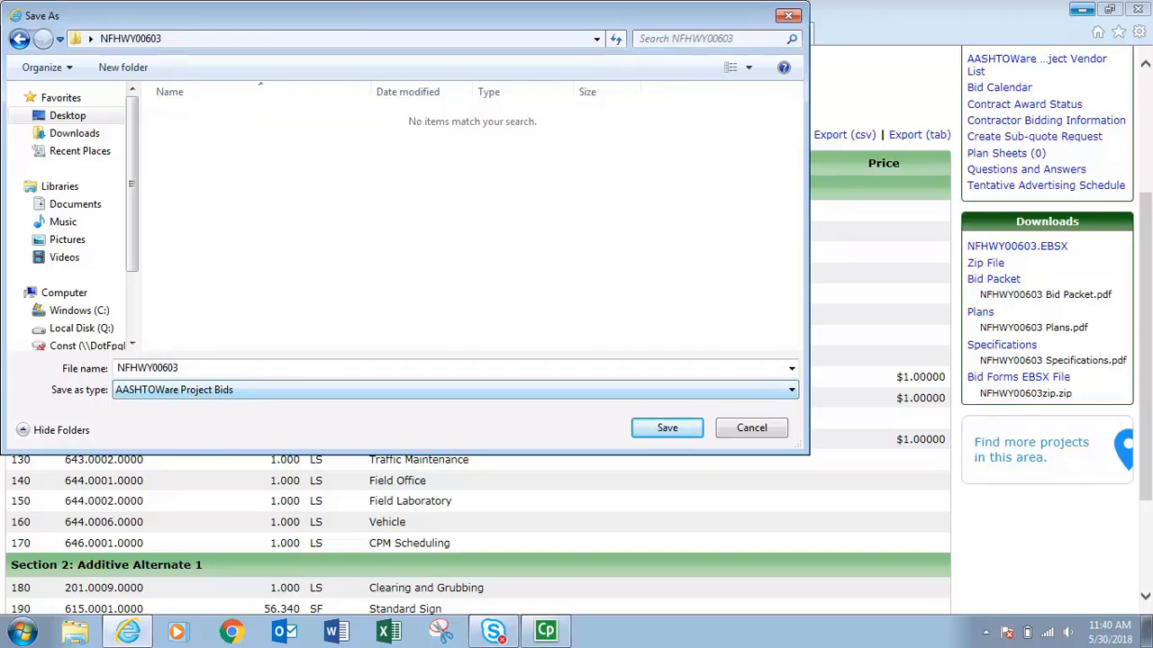
{"action": "left_click", "coordinate": [667, 427]}
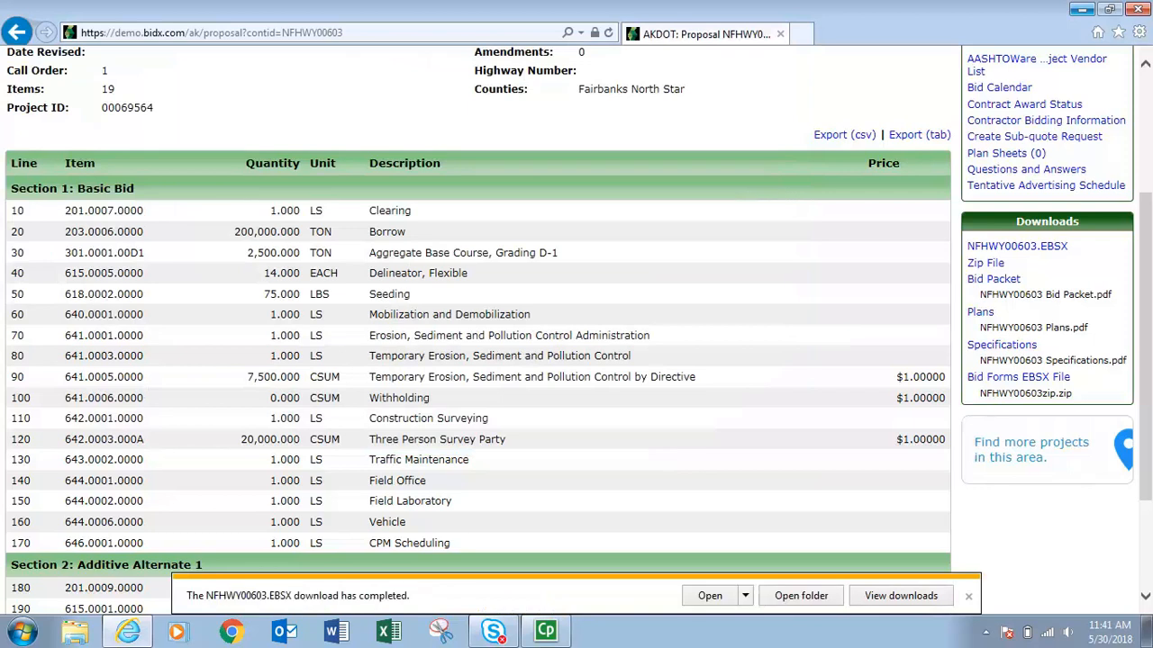
Open the saved NFHWY00603 bid file from the Desktop folder.
{"action": "left_click", "coordinate": [968, 596]}
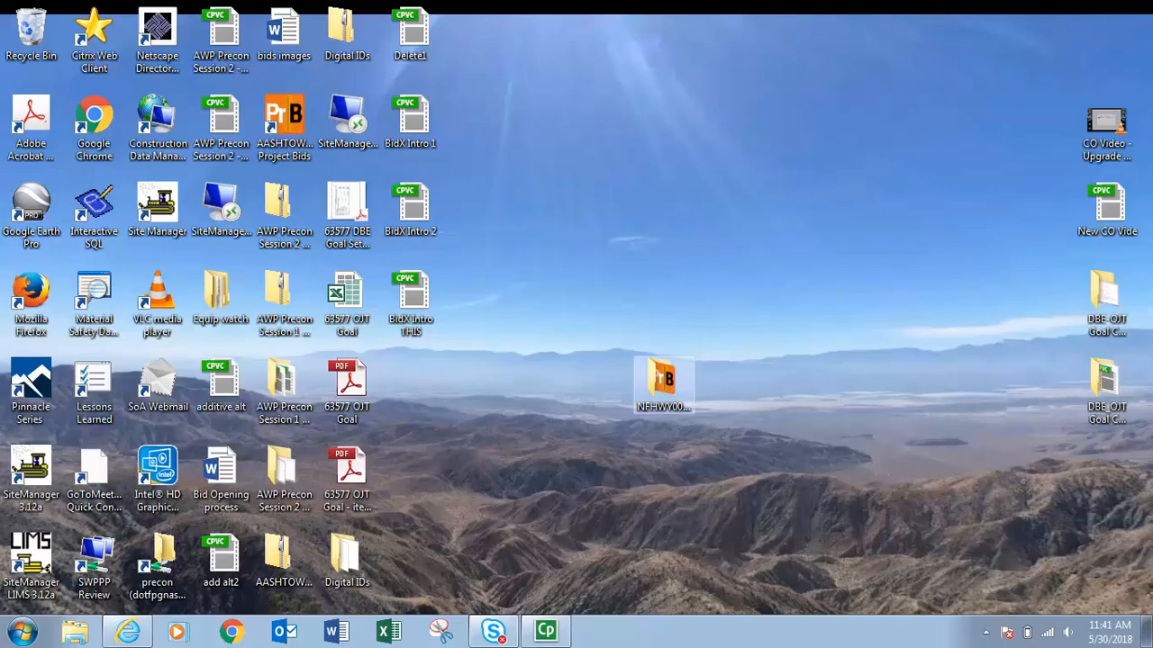
{"action": "double_click", "coordinate": [664, 387]}
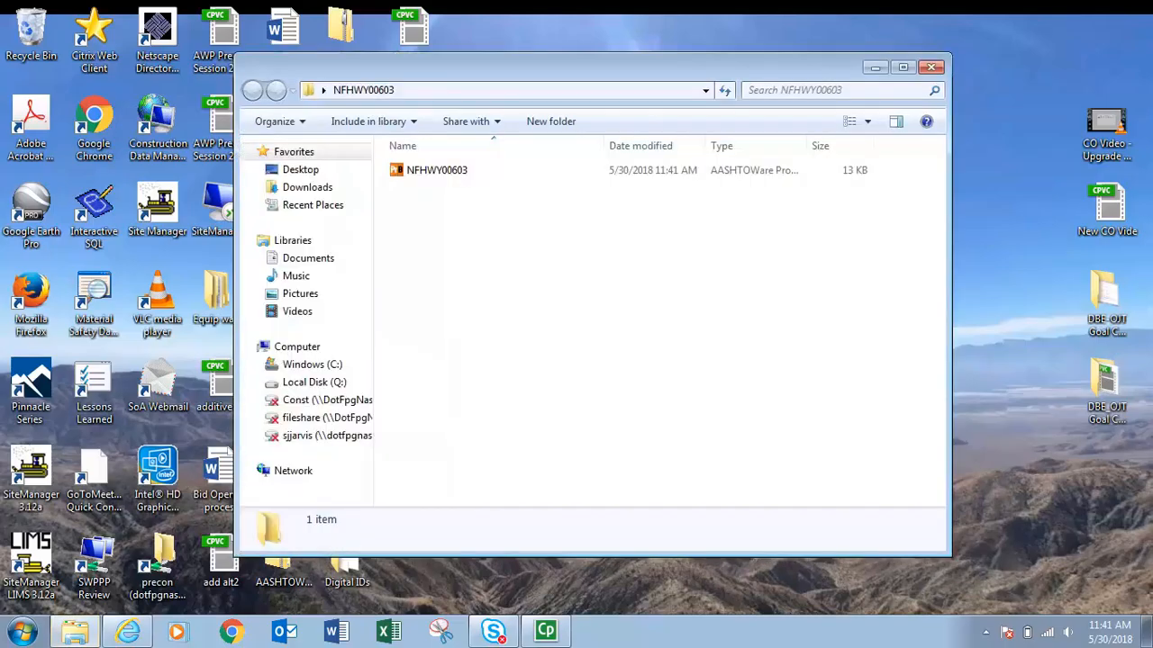
{"action": "left_click", "coordinate": [436, 170]}
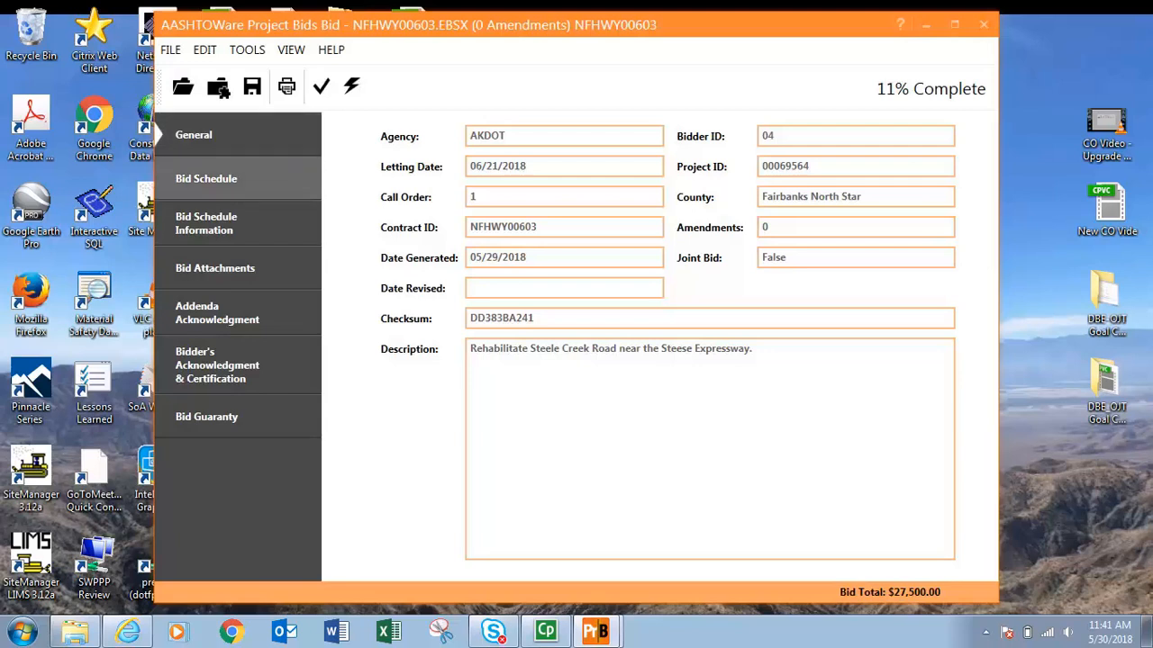
Open the Bid Schedule and scroll through its line items.
{"action": "left_click", "coordinate": [207, 178]}
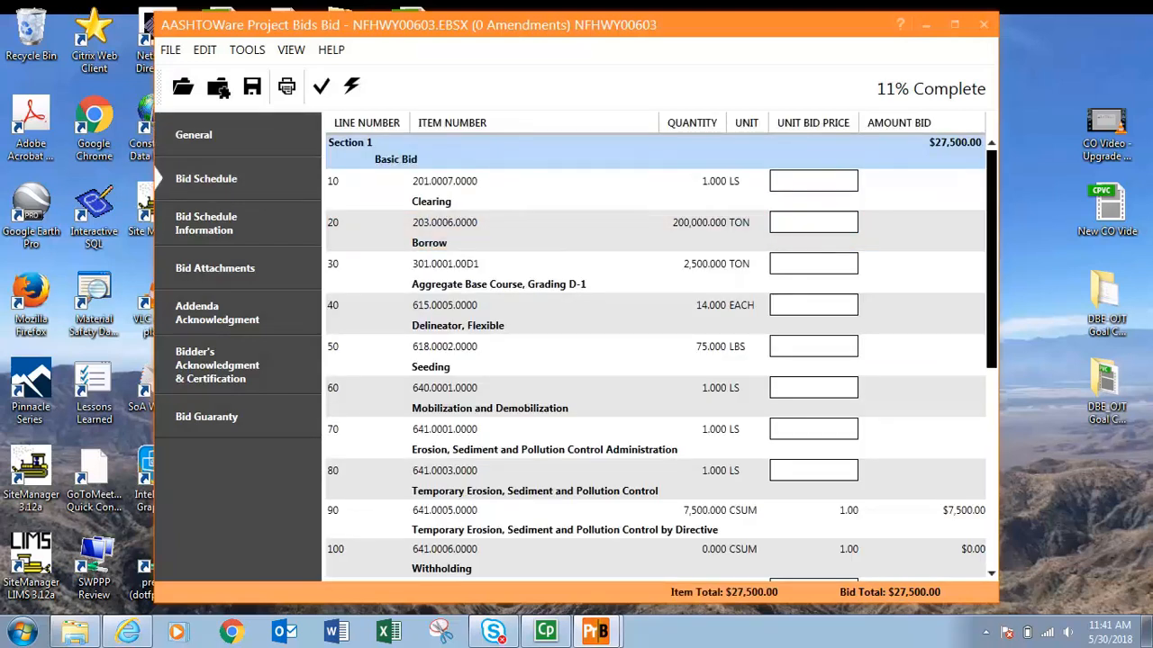
{"action": "scroll", "coordinate": [662, 360], "scroll_direction": "down", "scroll_amount": 5}
{"action": "scroll", "coordinate": [662, 360], "scroll_direction": "down", "scroll_amount": 1}
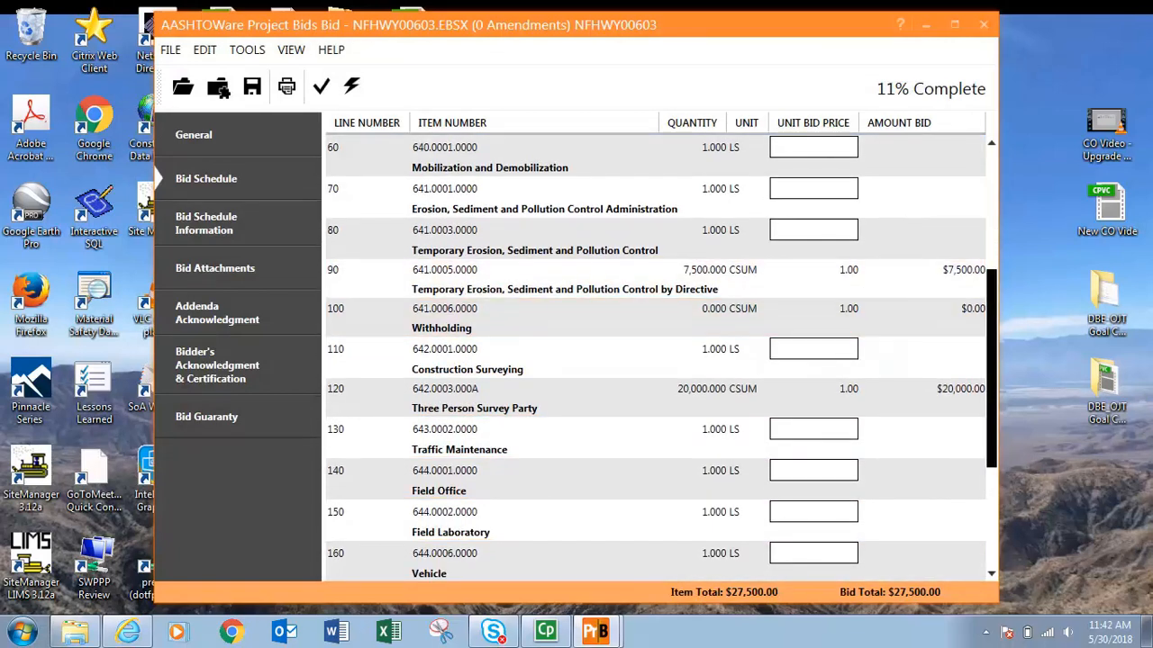
{"action": "scroll", "coordinate": [662, 360], "scroll_direction": "down", "scroll_amount": 3}
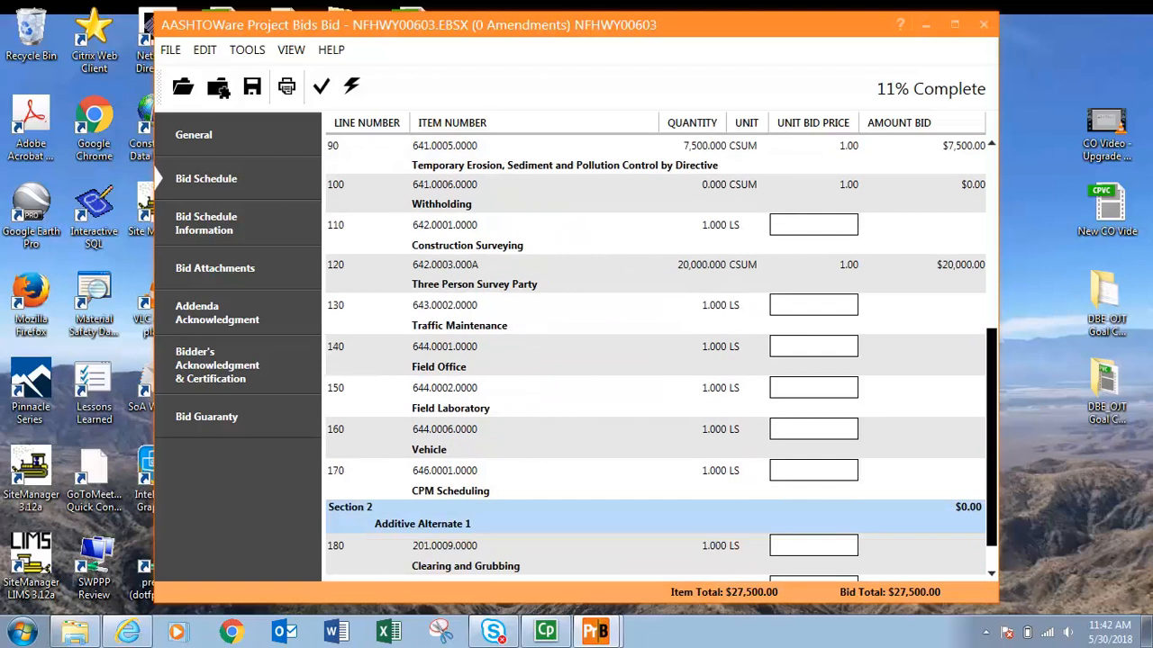
{"action": "scroll", "coordinate": [662, 360], "scroll_direction": "down", "scroll_amount": 1}
{"action": "scroll", "coordinate": [662, 361], "scroll_direction": "up", "scroll_amount": 10}
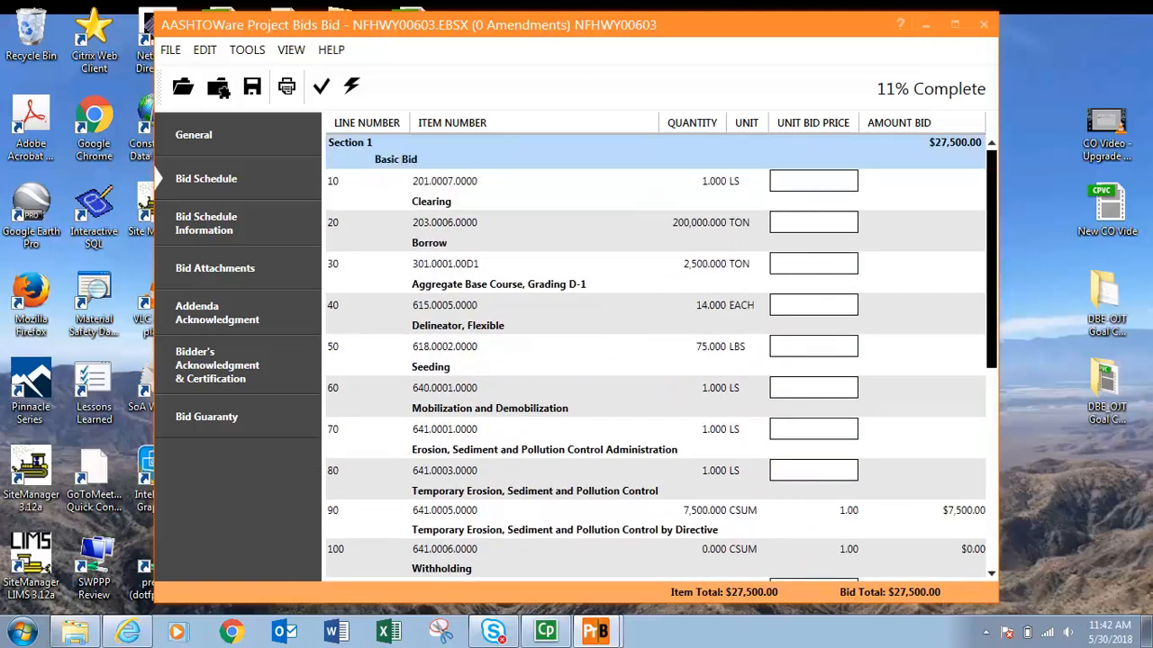
{"action": "scroll", "coordinate": [662, 360], "scroll_direction": "down", "scroll_amount": 9}
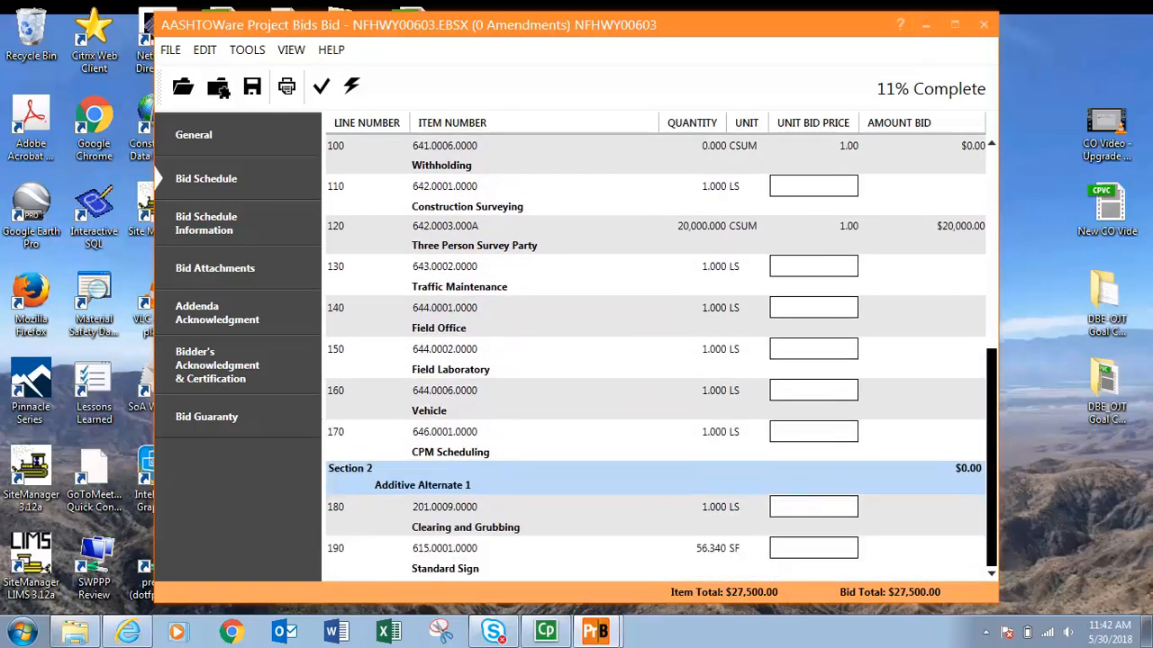
Enter a unit bid price of 1 for each blank item from line 10 through line 80.
{"action": "left_click_drag", "start_coordinate": [991, 437], "coordinate": [992, 238]}
{"action": "left_click", "coordinate": [813, 181]}
{"action": "type", "text": "1"}
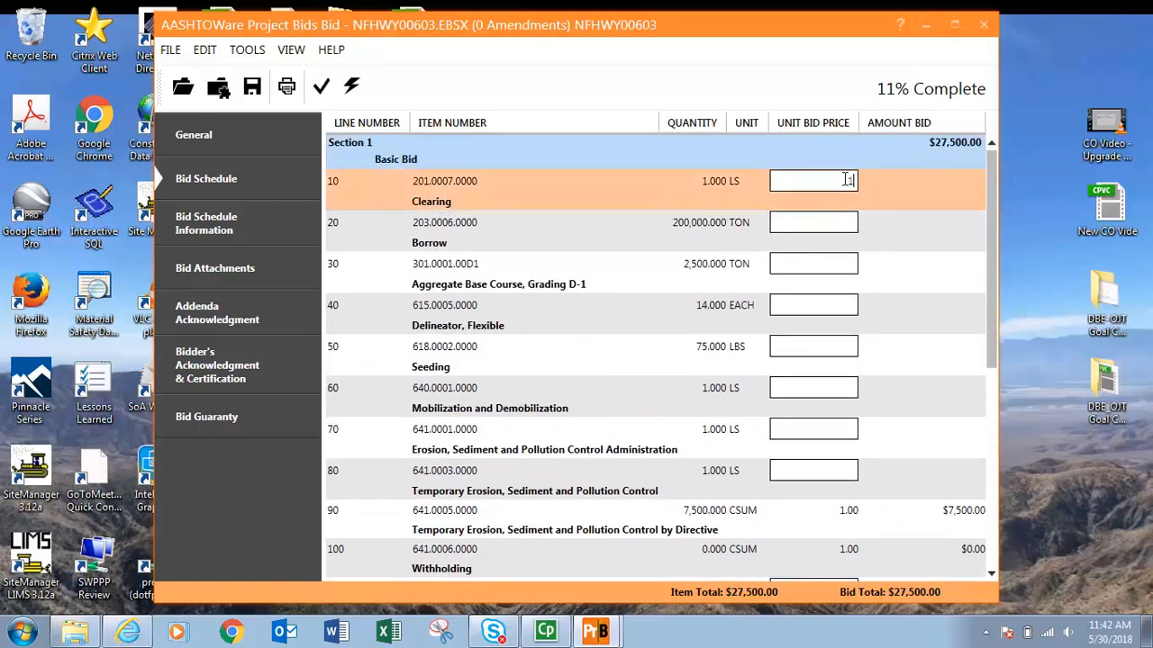
{"action": "key", "text": "Tab"}
{"action": "key", "text": "1"}
{"action": "key", "text": "Tab"}
{"action": "key", "text": "1"}
{"action": "key", "text": "Tab"}
{"action": "key", "text": "1"}
{"action": "key", "text": "Tab"}
{"action": "key", "text": "1"}
{"action": "key", "text": "Tab"}
{"action": "key", "text": "1"}
{"action": "key", "text": "Tab"}
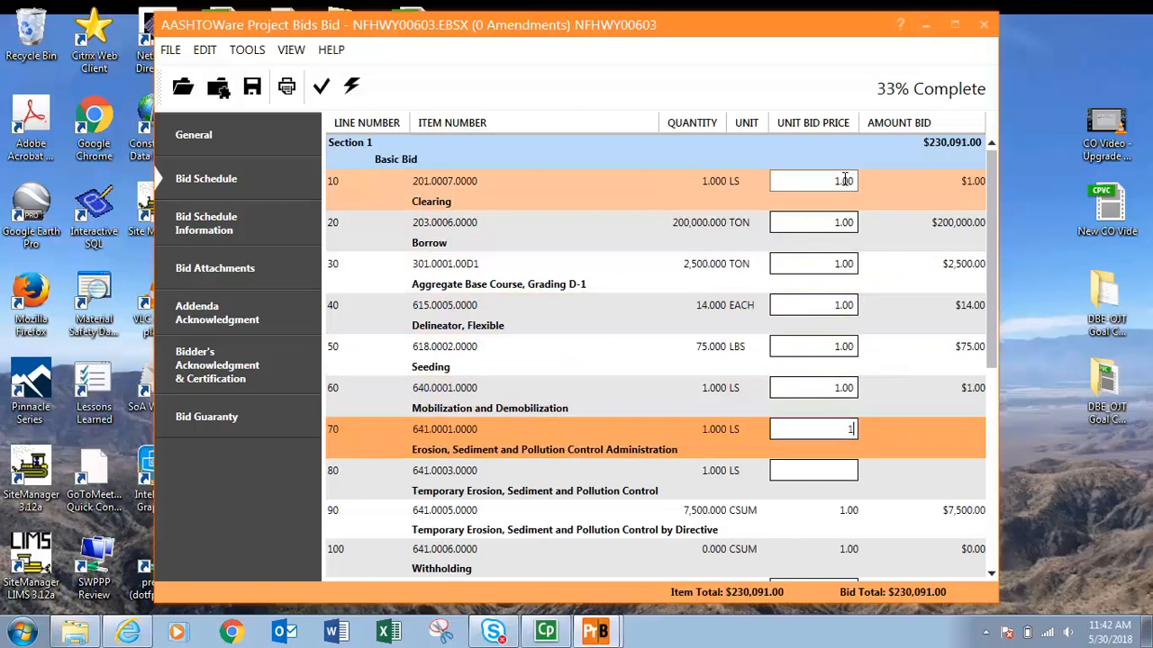
{"action": "type", "text": "1"}
{"action": "key", "text": "Tab"}
{"action": "type", "text": "1"}
Enter a unit bid price of 1 for the remaining blank items through line 190.
{"action": "key", "text": "Tab"}
{"action": "key", "text": "Tab"}
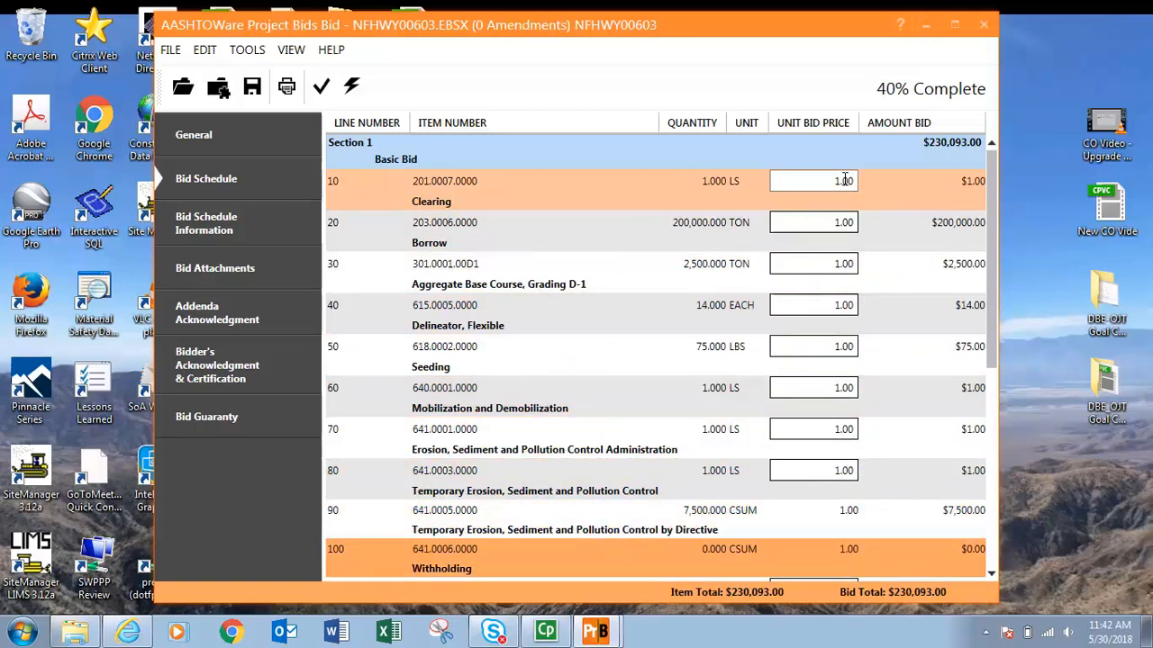
{"action": "key", "text": "Tab"}
{"action": "type", "text": "1"}
{"action": "key", "text": "Tab"}
{"action": "key", "text": "Tab"}
{"action": "type", "text": "1"}
{"action": "key", "text": "Tab"}
{"action": "type", "text": "1"}
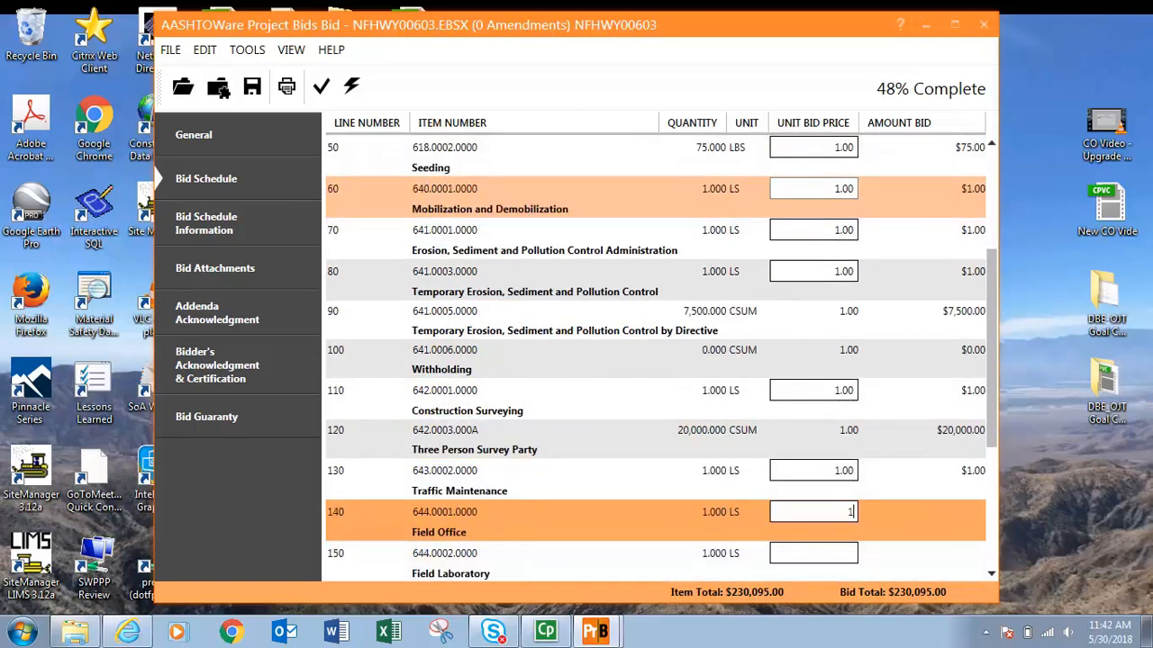
{"action": "key", "text": "Tab"}
{"action": "key", "text": "1"}
{"action": "key", "text": "Tab"}
{"action": "type", "text": "1"}
{"action": "key", "text": "Tab"}
{"action": "type", "text": "1"}
{"action": "key", "text": "Tab"}
{"action": "type", "text": "1"}
{"action": "key", "text": "Tab"}
{"action": "type", "text": "1"}
{"action": "key", "text": "Return"}
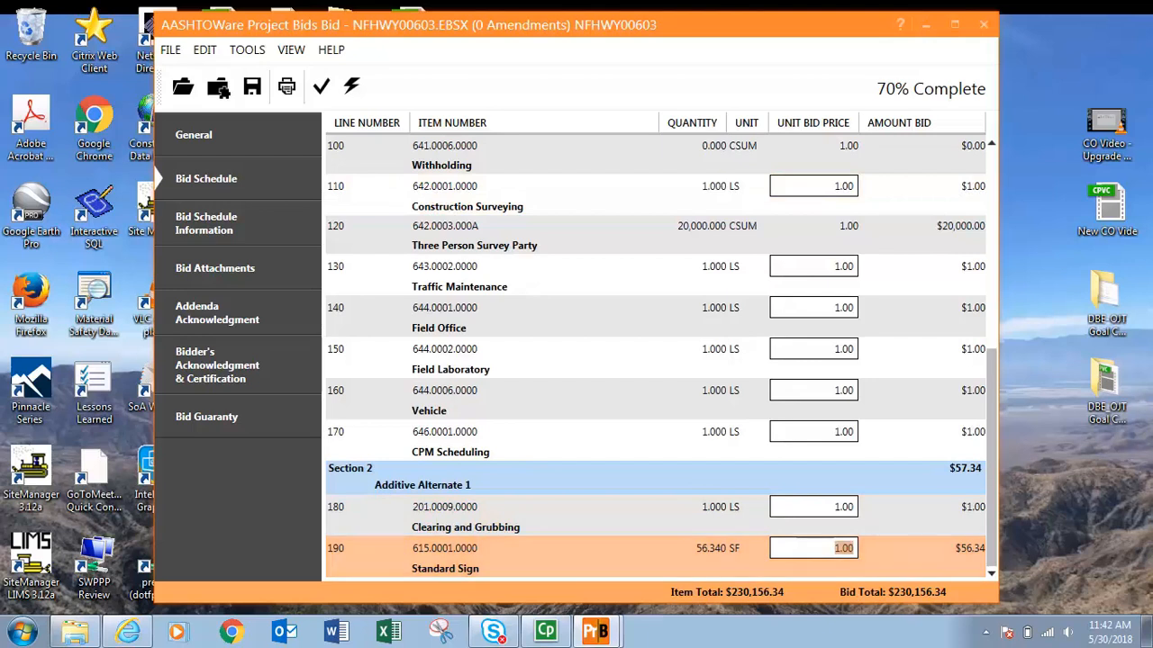
Review the unit prices and amounts across the whole bid schedule.
{"action": "scroll", "coordinate": [657, 360], "scroll_direction": "up", "scroll_amount": 3}
{"action": "scroll", "coordinate": [662, 359], "scroll_direction": "up", "scroll_amount": 3}
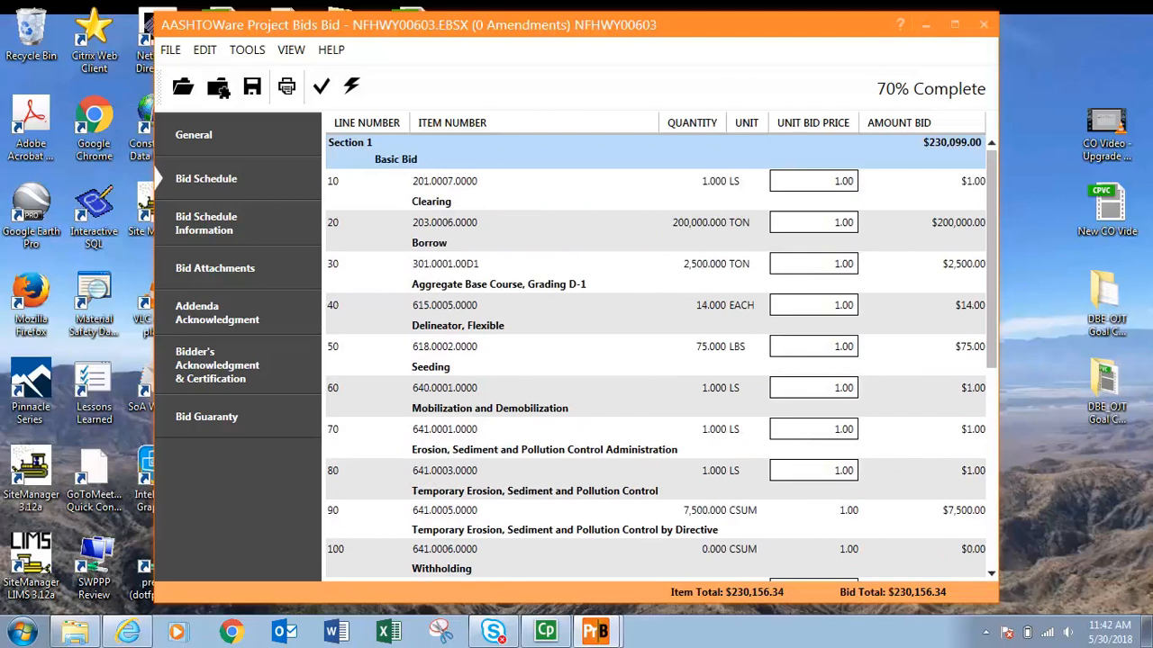
{"action": "scroll", "coordinate": [657, 359], "scroll_direction": "down", "scroll_amount": 3}
{"action": "scroll", "coordinate": [658, 359], "scroll_direction": "down", "scroll_amount": 2}
{"action": "scroll", "coordinate": [658, 359], "scroll_direction": "up", "scroll_amount": 5}
{"action": "left_click_drag", "start_coordinate": [992, 344], "coordinate": [991, 444]}
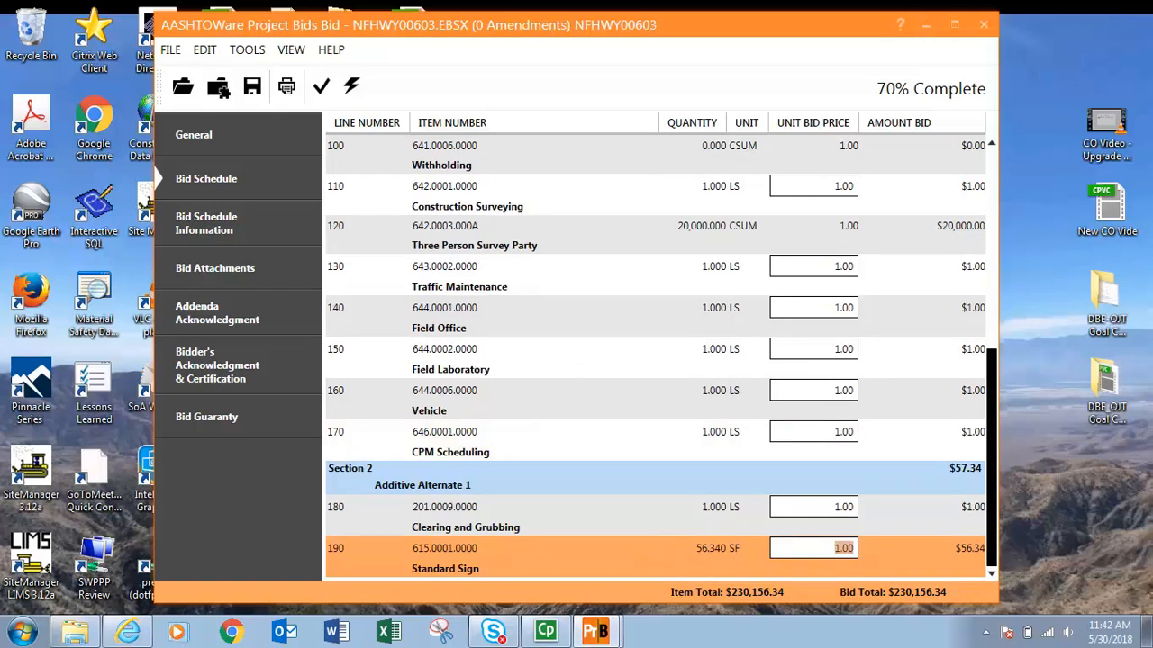
{"action": "left_click_drag", "start_coordinate": [991, 444], "coordinate": [991, 244]}
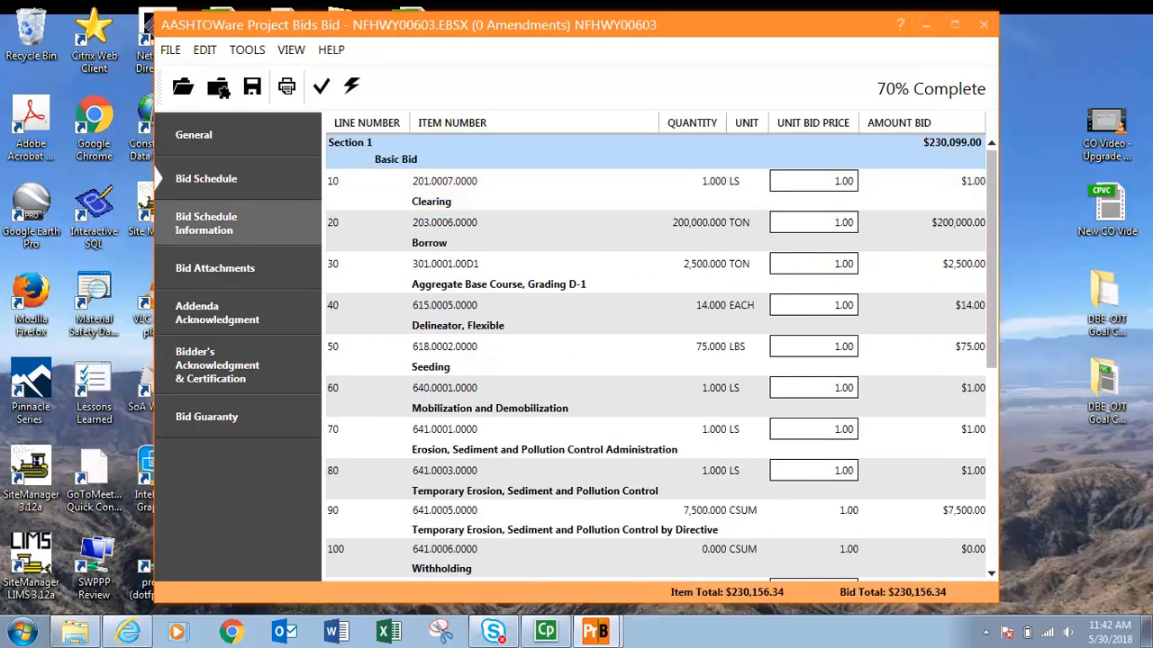
Read the Bid Schedule Information instructions.
{"action": "left_click", "coordinate": [206, 223]}
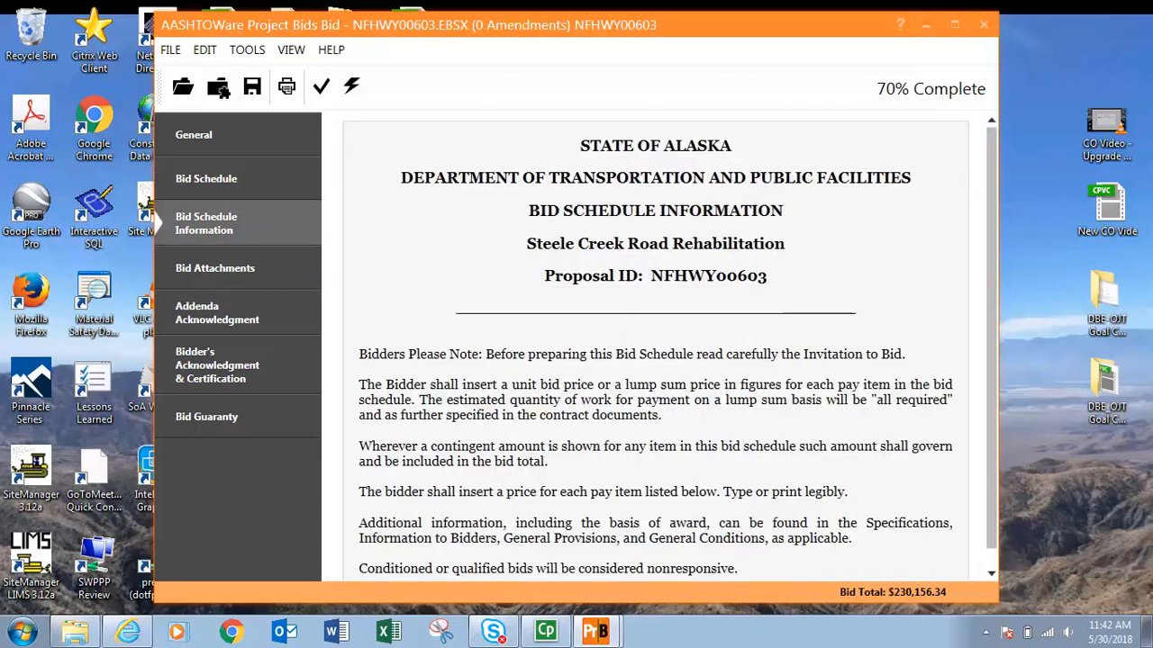
{"action": "left_click_drag", "start_coordinate": [991, 360], "coordinate": [992, 379]}
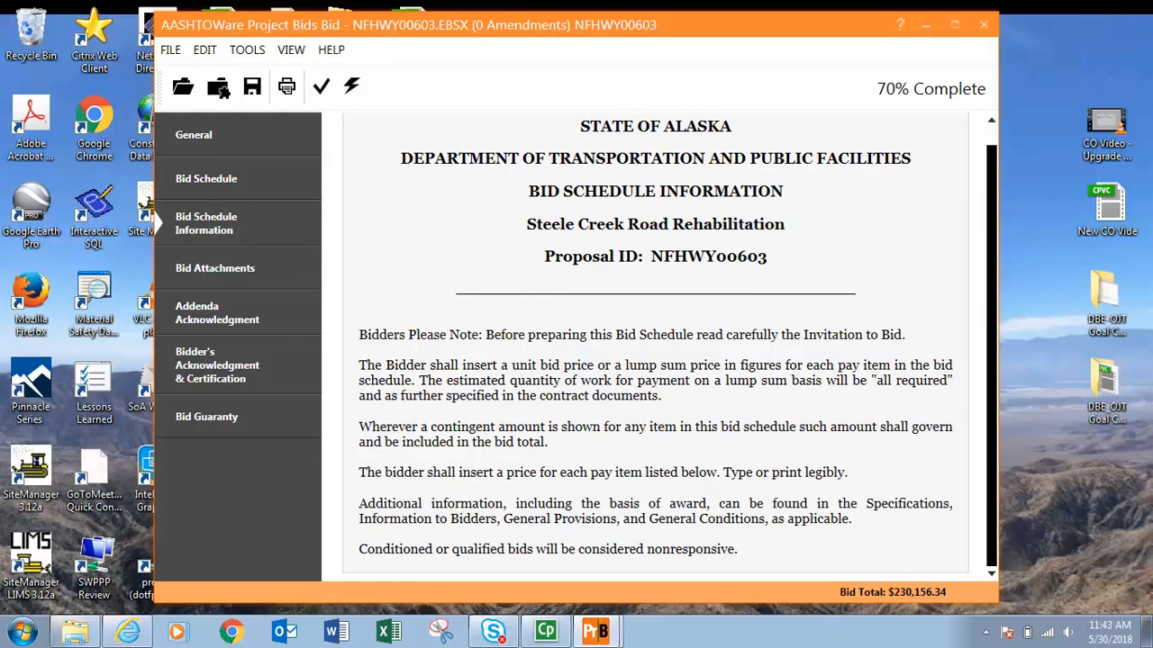
Attach the 63577 OJT Goal PDF from the Desktop in the first Bid Attachments slot.
{"action": "left_click", "coordinate": [215, 268]}
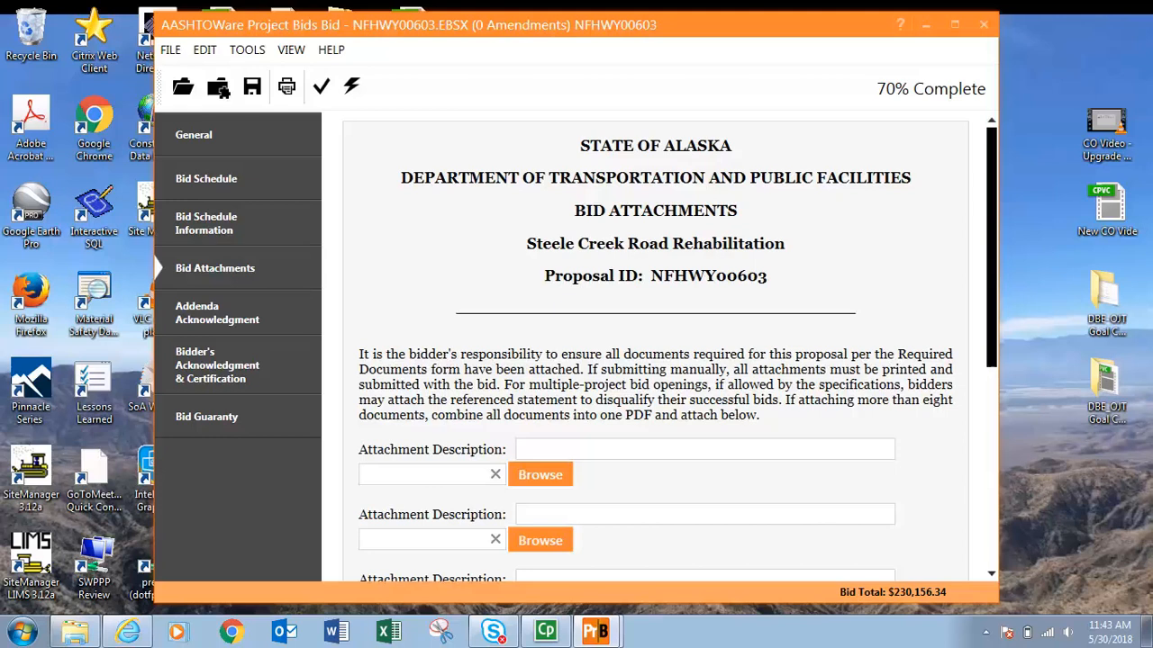
{"action": "scroll", "coordinate": [656, 348], "scroll_direction": "down", "scroll_amount": 3}
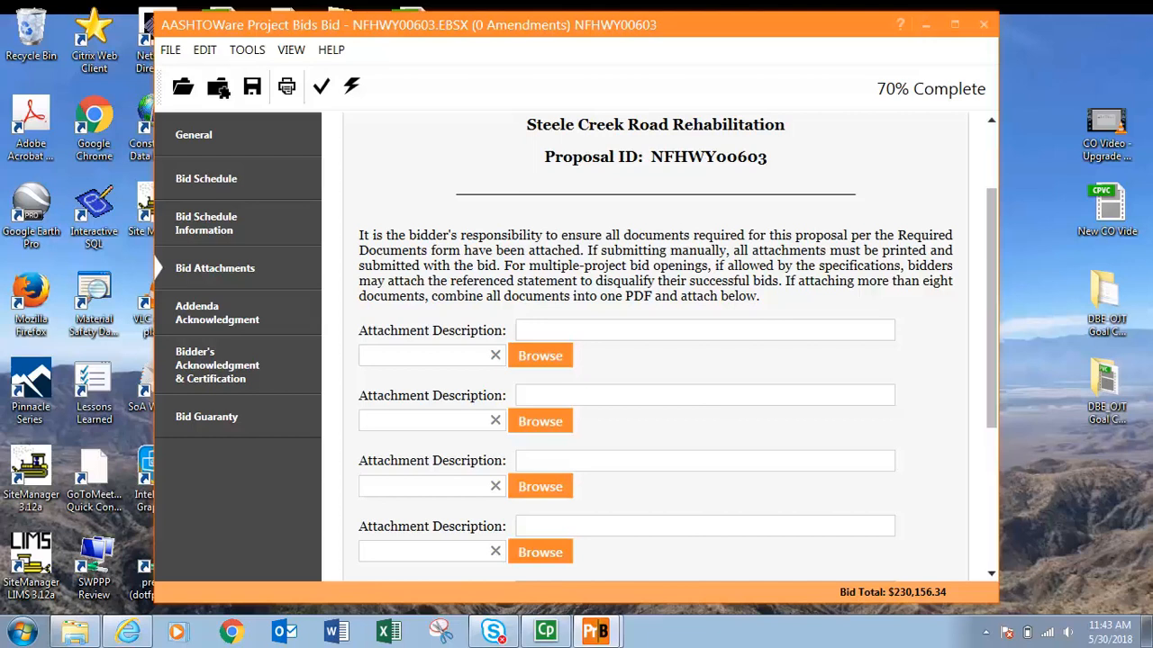
{"action": "left_click", "coordinate": [540, 355]}
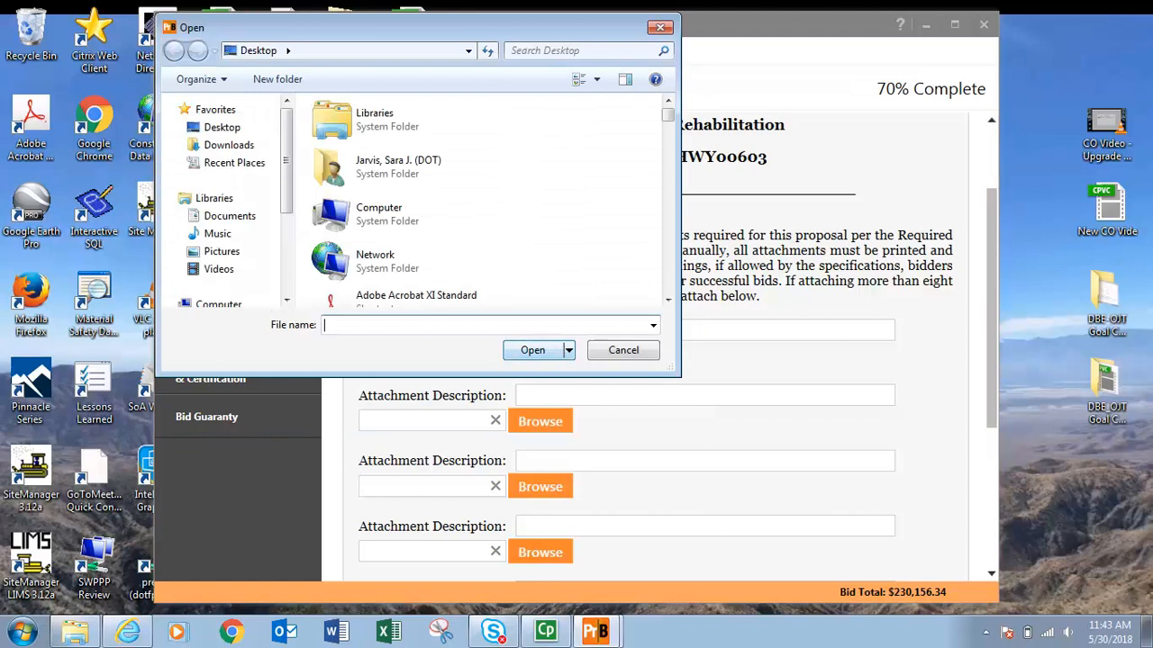
{"action": "scroll", "coordinate": [495, 107], "scroll_direction": "down", "scroll_amount": 5}
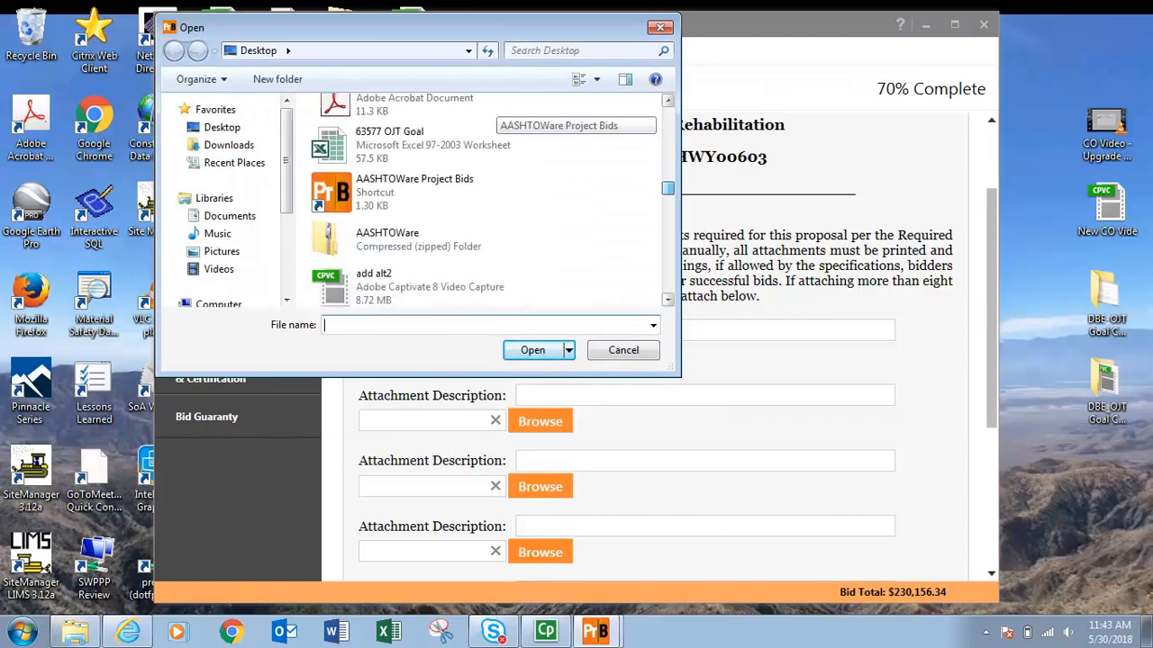
{"action": "scroll", "coordinate": [495, 113], "scroll_direction": "up", "scroll_amount": 2}
{"action": "left_click", "coordinate": [414, 200]}
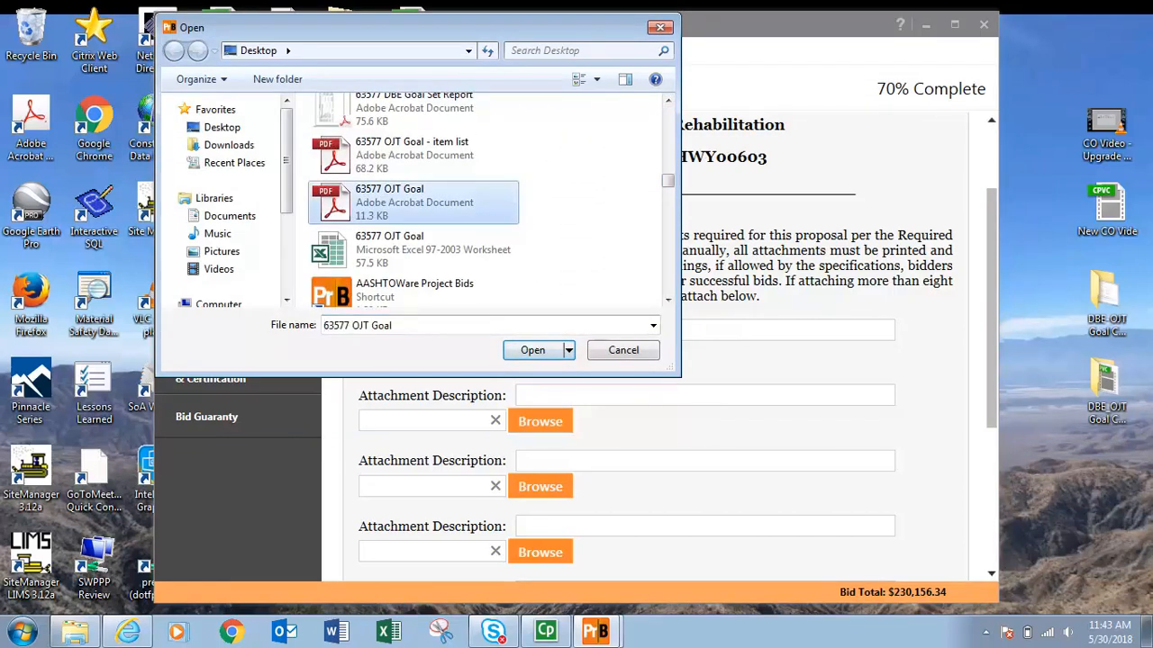
{"action": "left_click", "coordinate": [532, 350]}
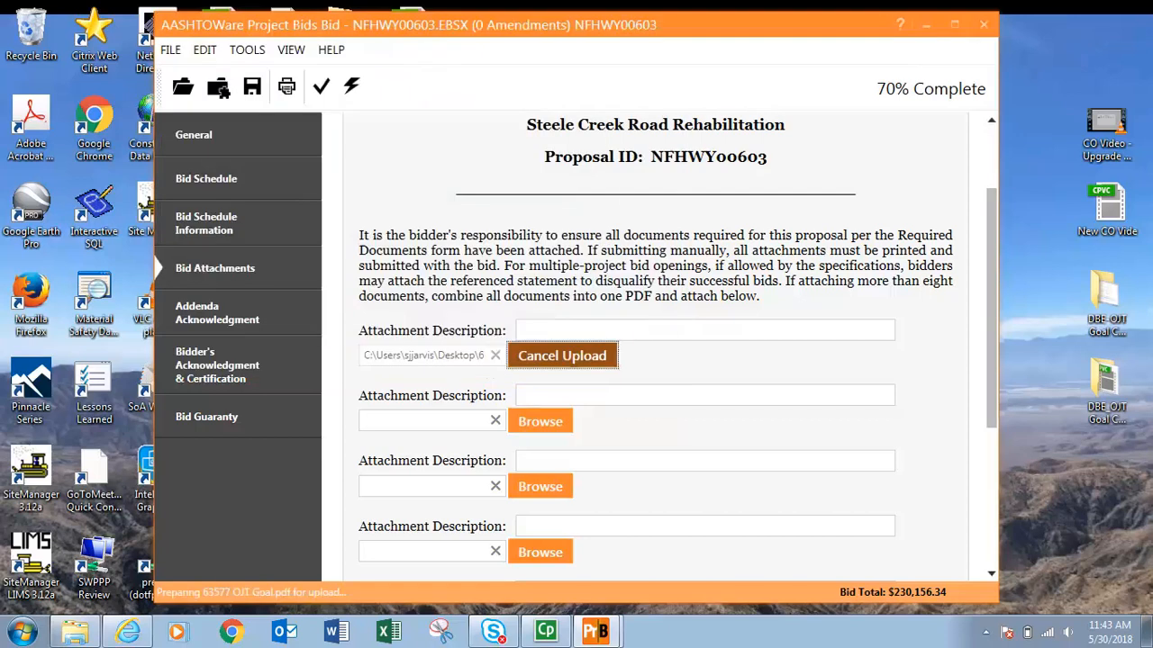
Describe the first attachment as "FAA Buy American".
{"action": "left_click", "coordinate": [586, 330]}
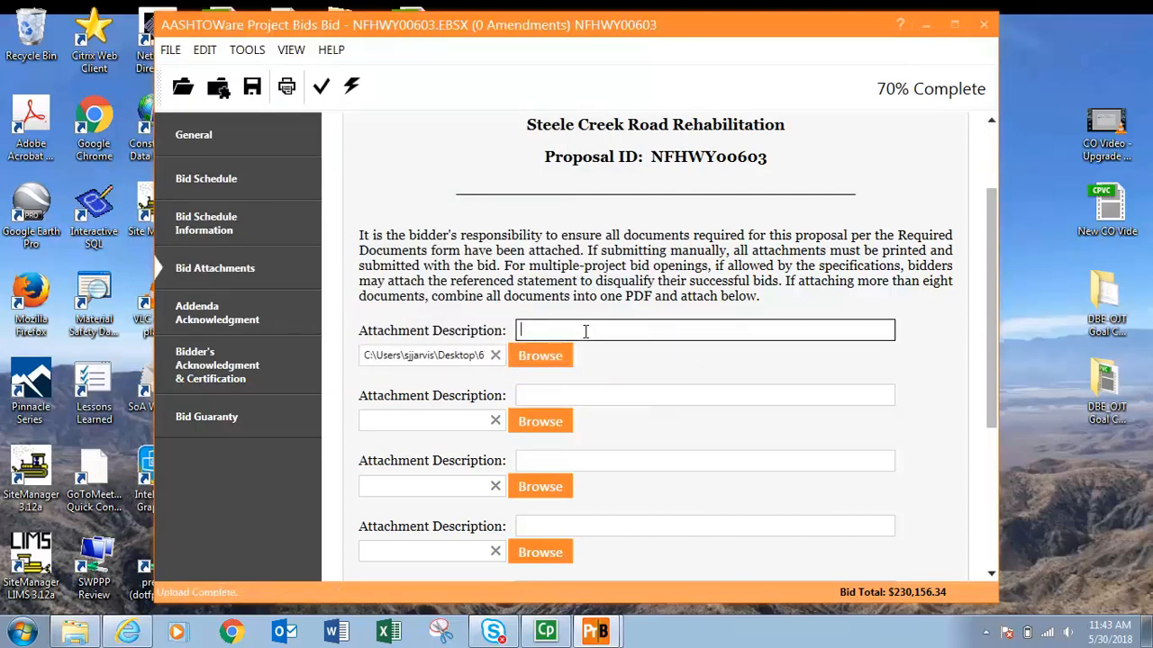
{"action": "type", "text": "FAA Buy American"}
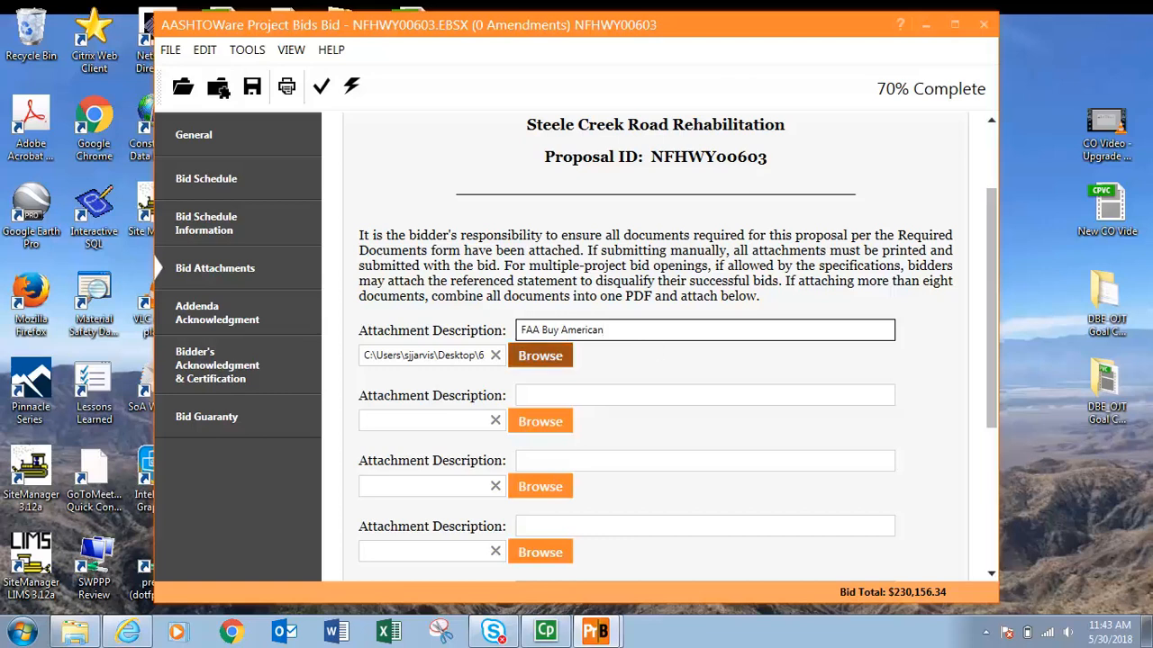
{"action": "scroll", "coordinate": [656, 347], "scroll_direction": "down", "scroll_amount": 3}
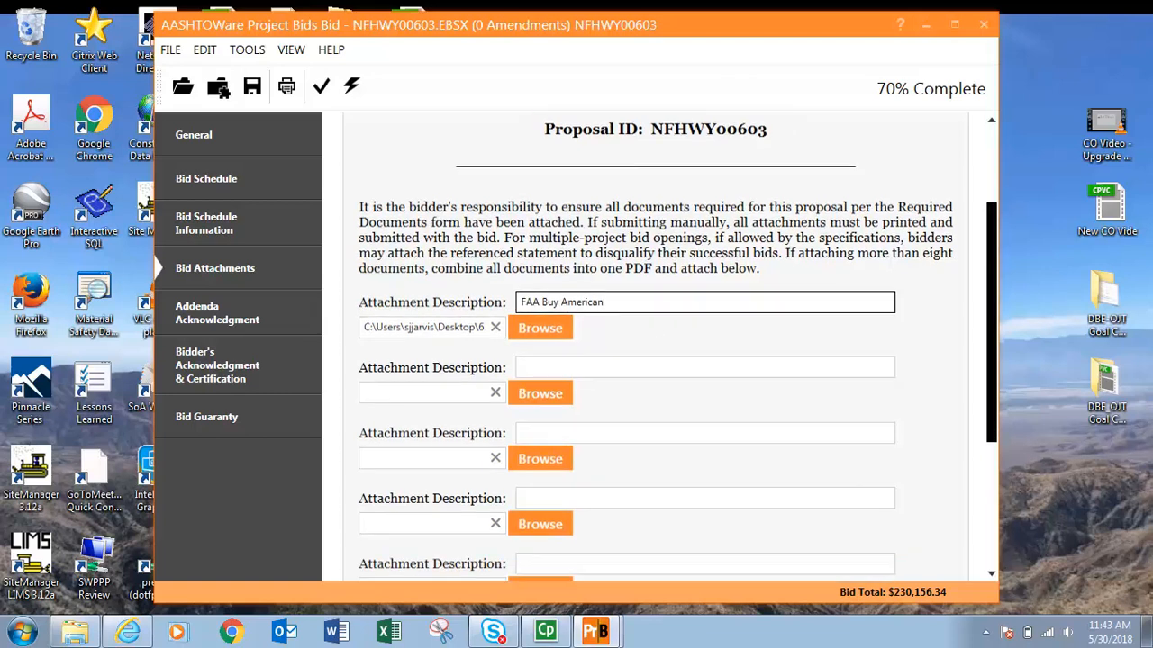
{"action": "scroll", "coordinate": [656, 347], "scroll_direction": "up", "scroll_amount": 1}
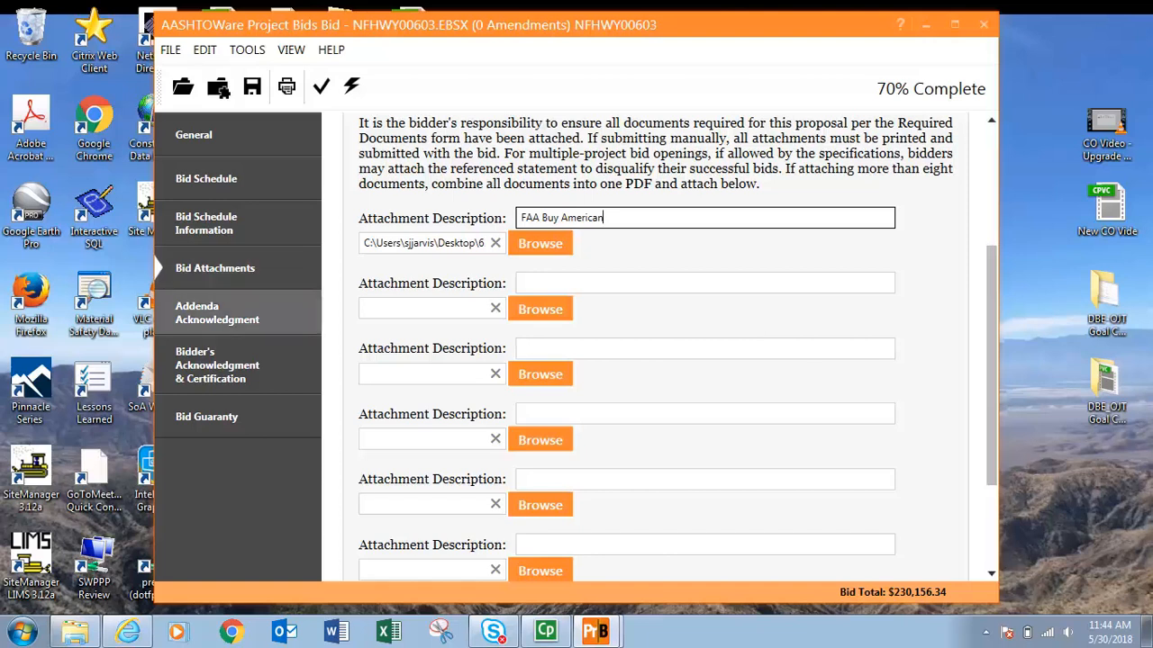
Review the Addenda Acknowledgment page and read through the Bidder's Acknowledgment & Certification text.
{"action": "left_click", "coordinate": [216, 312]}
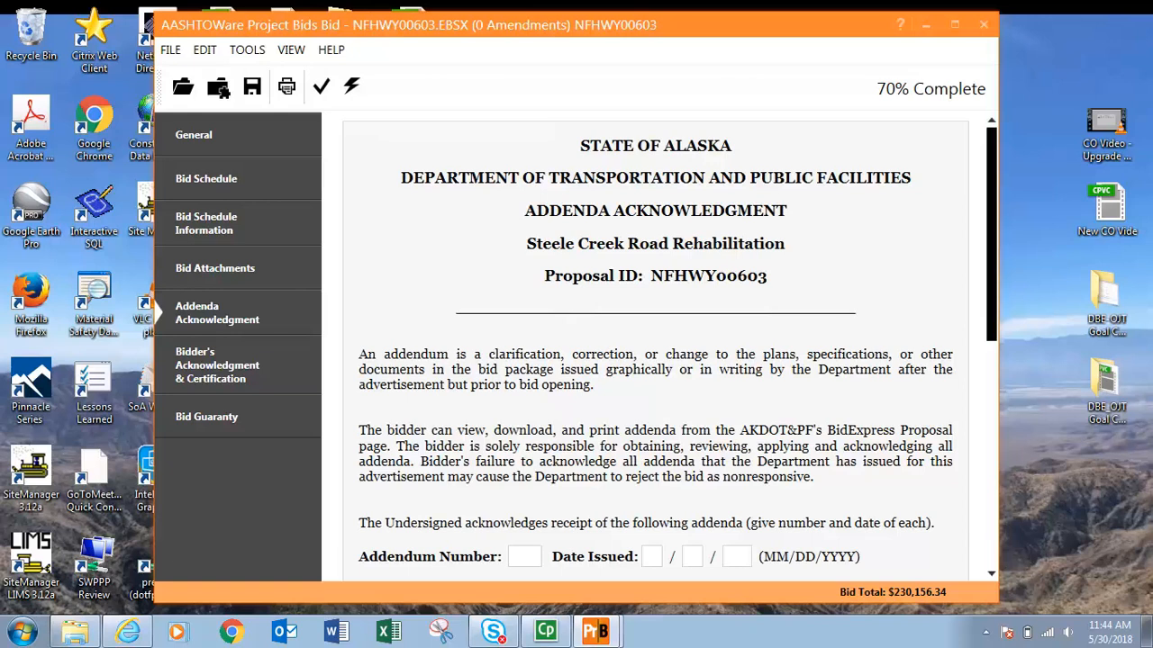
{"action": "left_click_drag", "start_coordinate": [991, 234], "coordinate": [992, 291]}
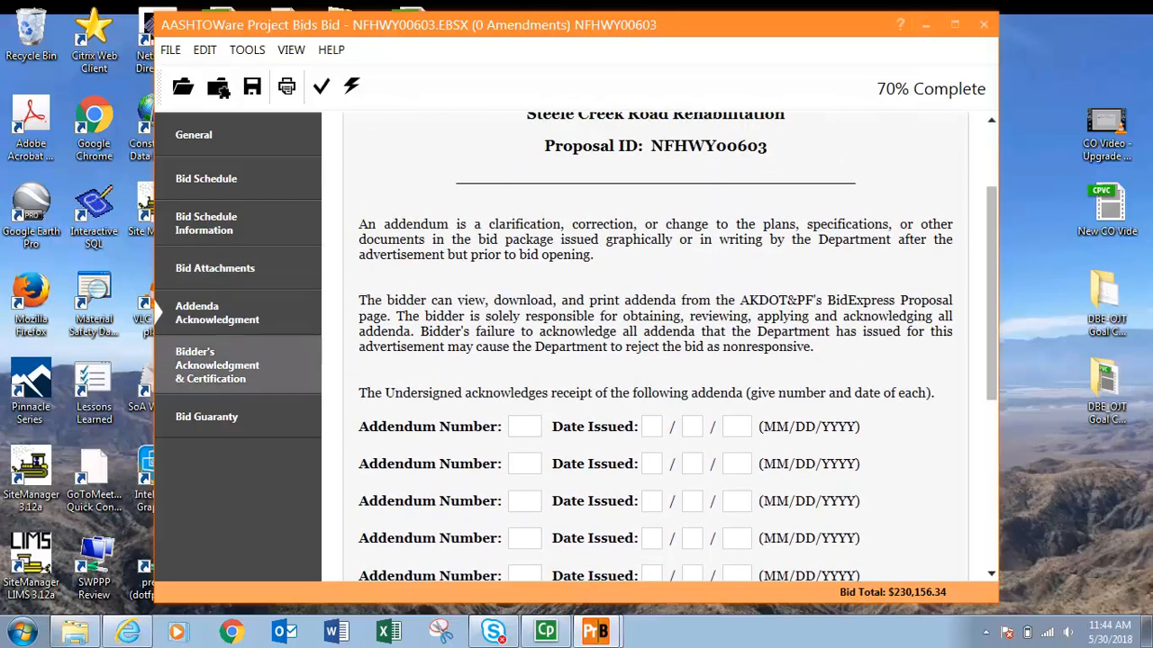
{"action": "left_click", "coordinate": [217, 366]}
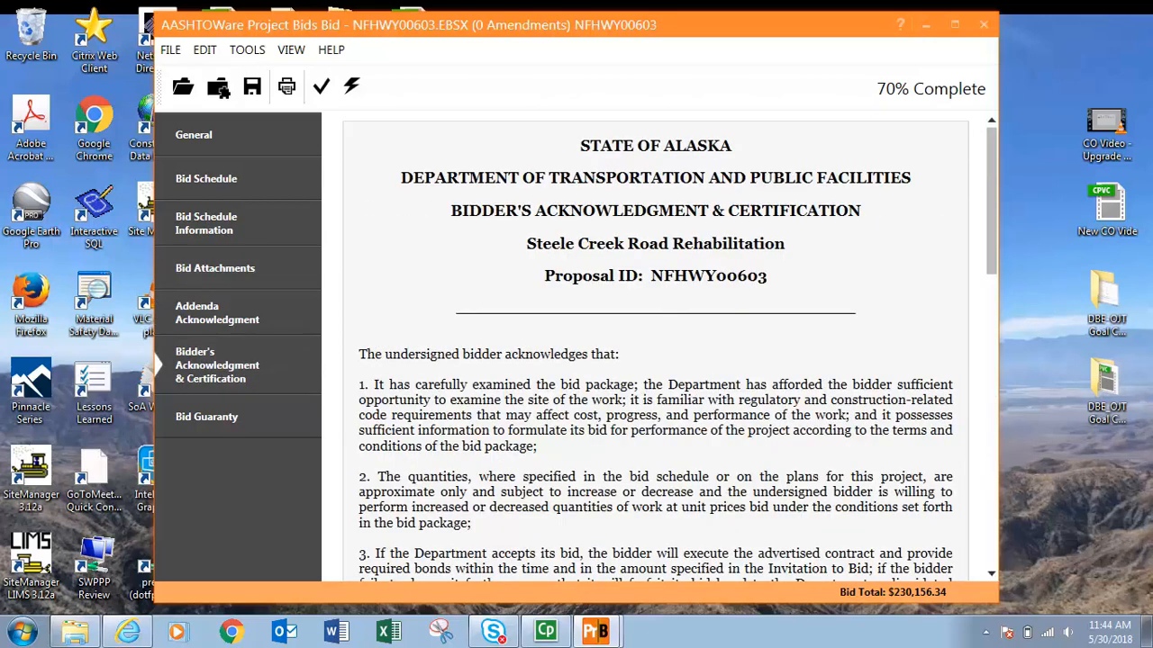
{"action": "scroll", "coordinate": [656, 346], "scroll_direction": "down", "scroll_amount": 4}
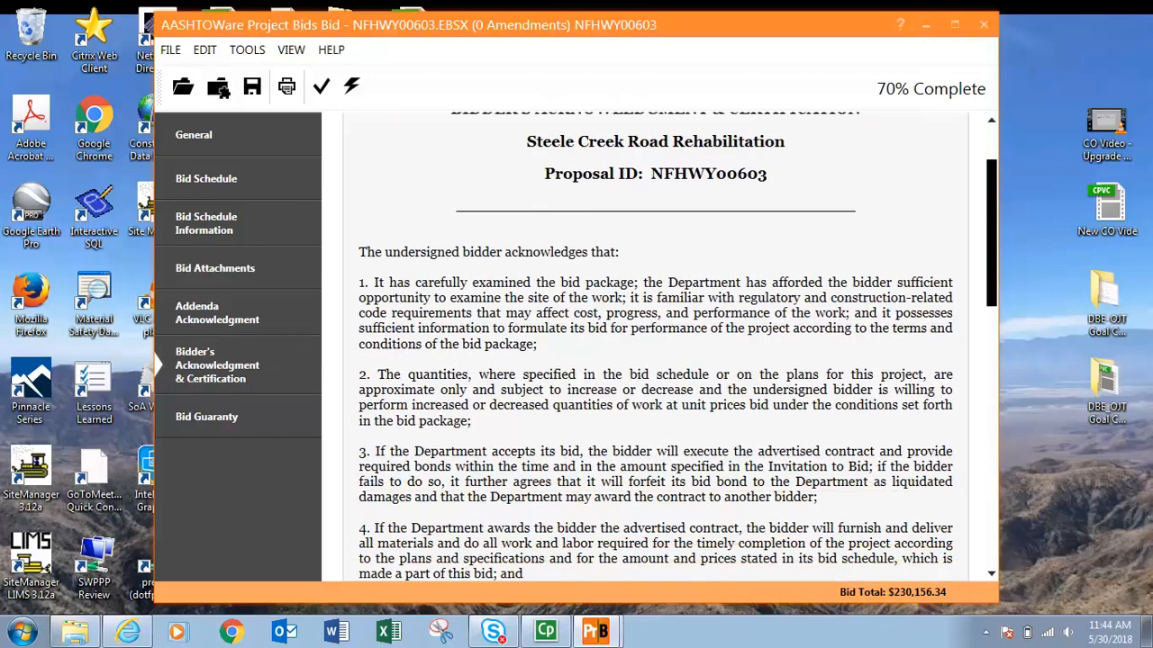
{"action": "scroll", "coordinate": [656, 347], "scroll_direction": "down", "scroll_amount": 4}
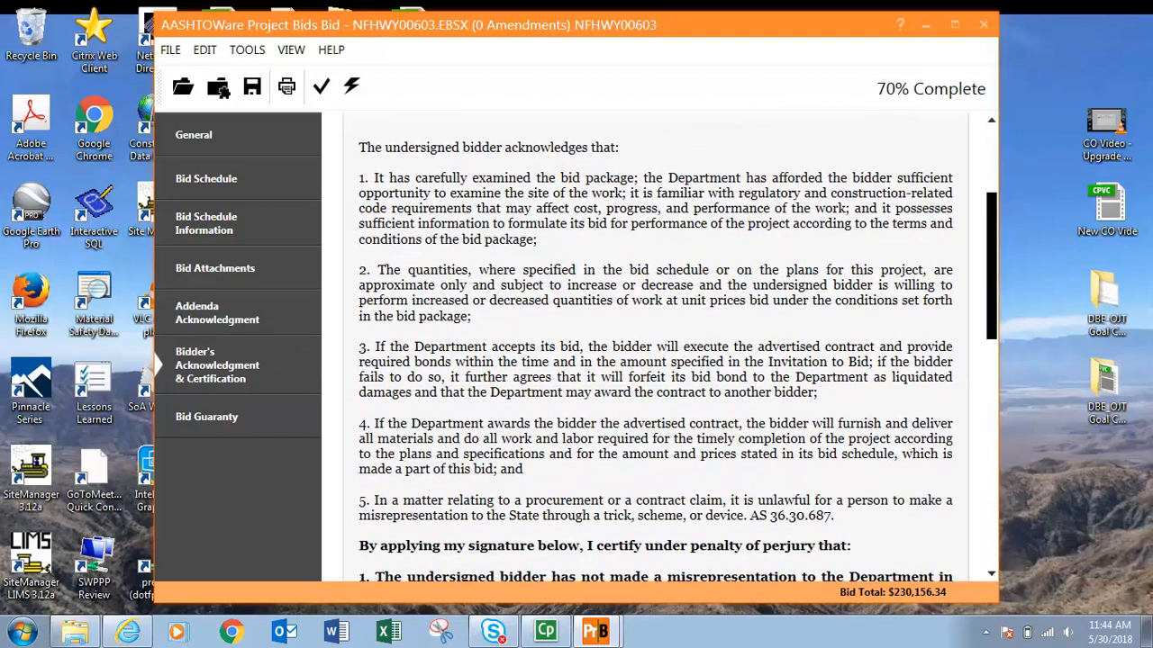
{"action": "scroll", "coordinate": [655, 346], "scroll_direction": "down", "scroll_amount": 7}
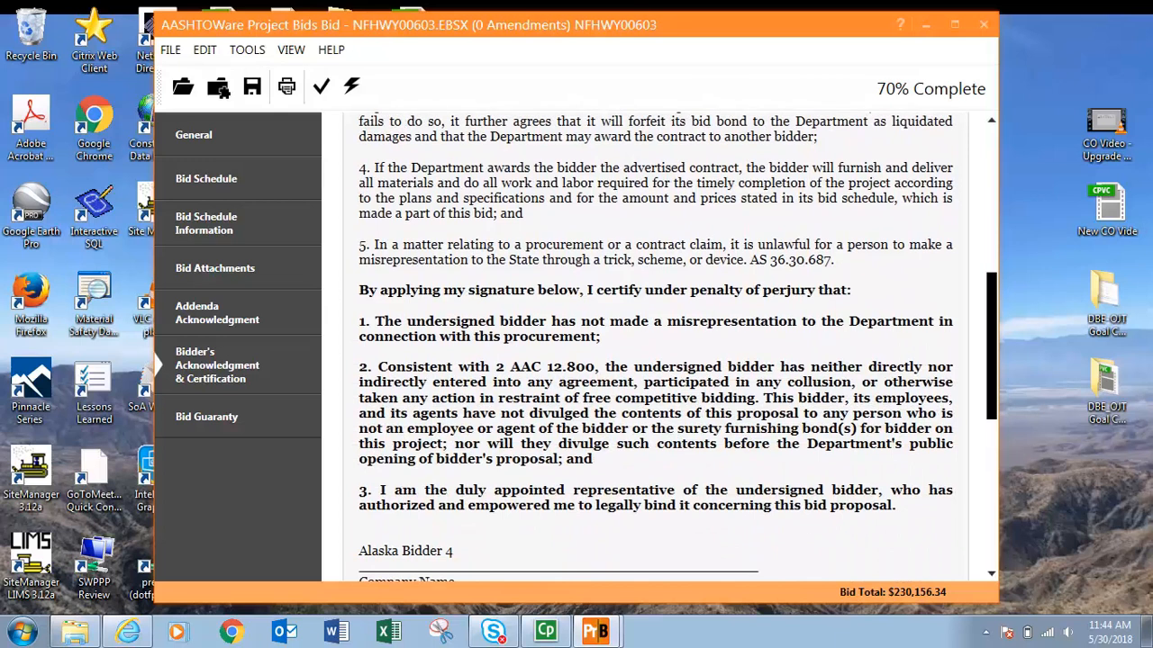
{"action": "scroll", "coordinate": [863, 340], "scroll_direction": "down", "scroll_amount": 2}
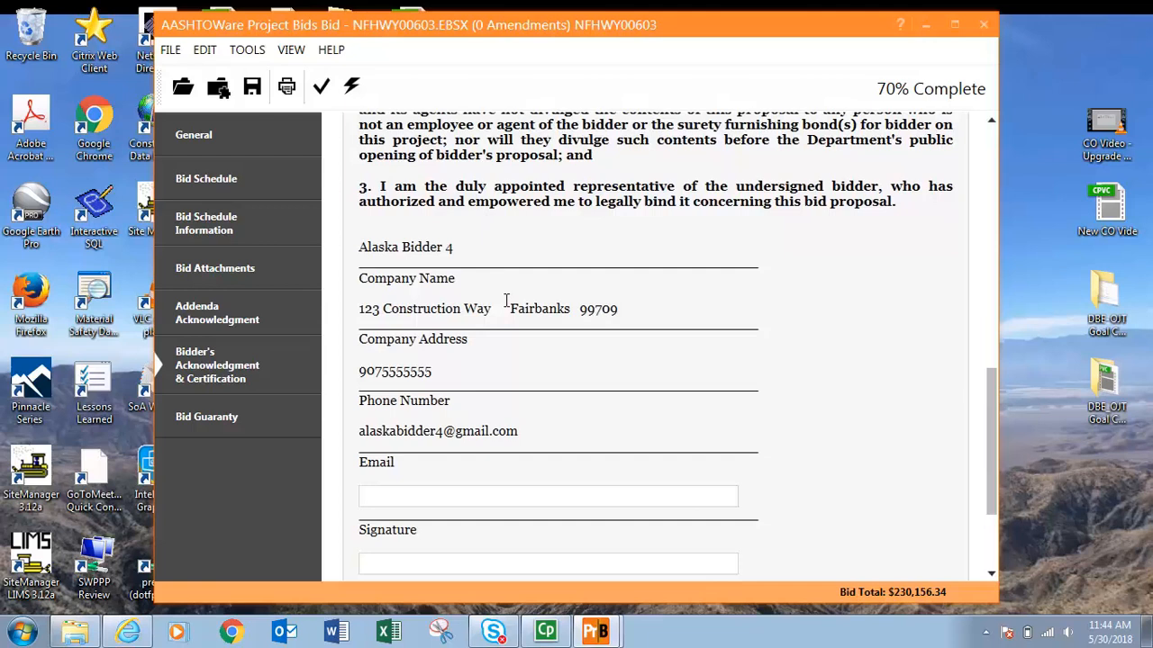
{"action": "left_click_drag", "start_coordinate": [991, 398], "coordinate": [991, 434]}
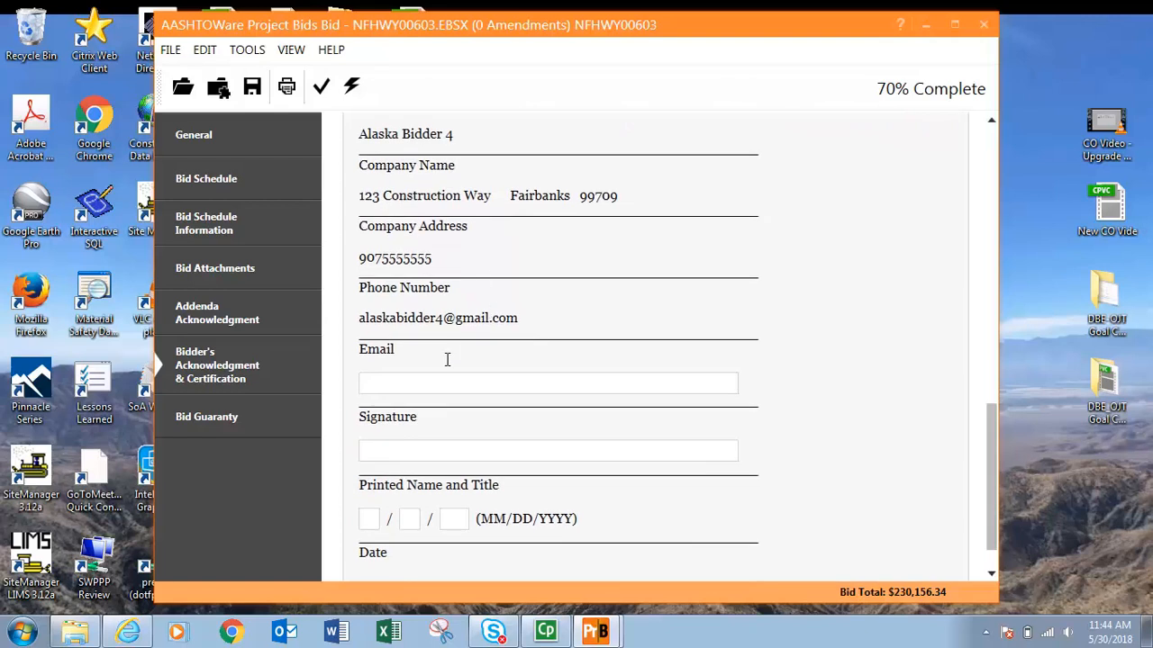
Fill in the signature with the bidder's full name and the printed name and title with the name plus President.
{"action": "left_click", "coordinate": [421, 385]}
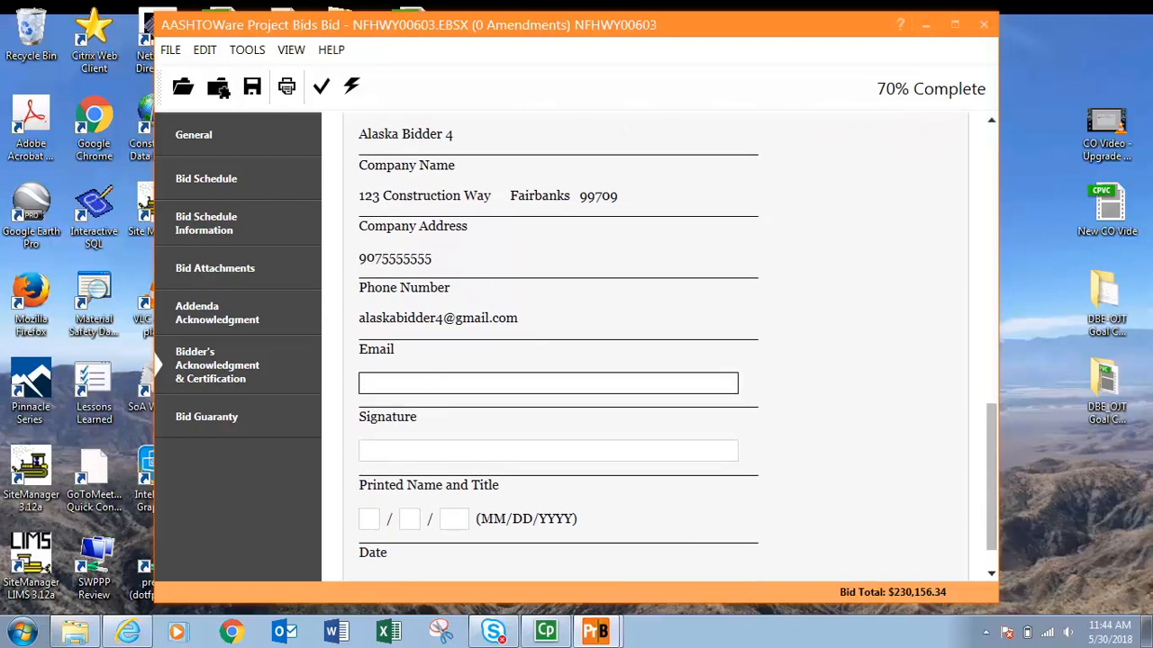
{"action": "key", "text": "Tab"}
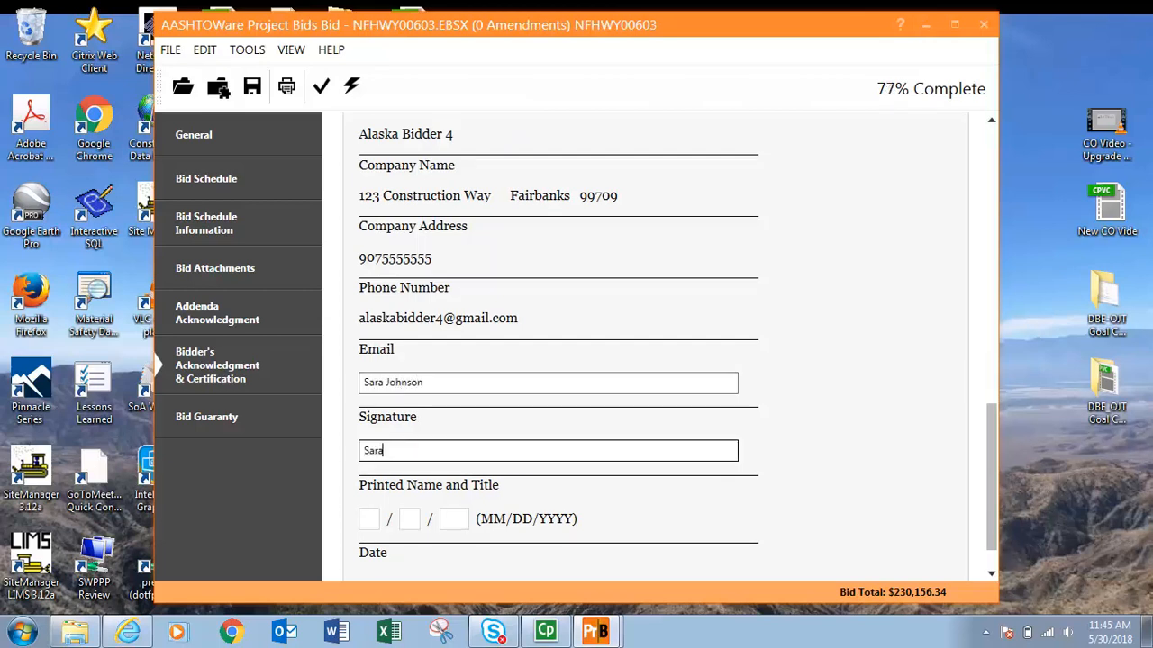
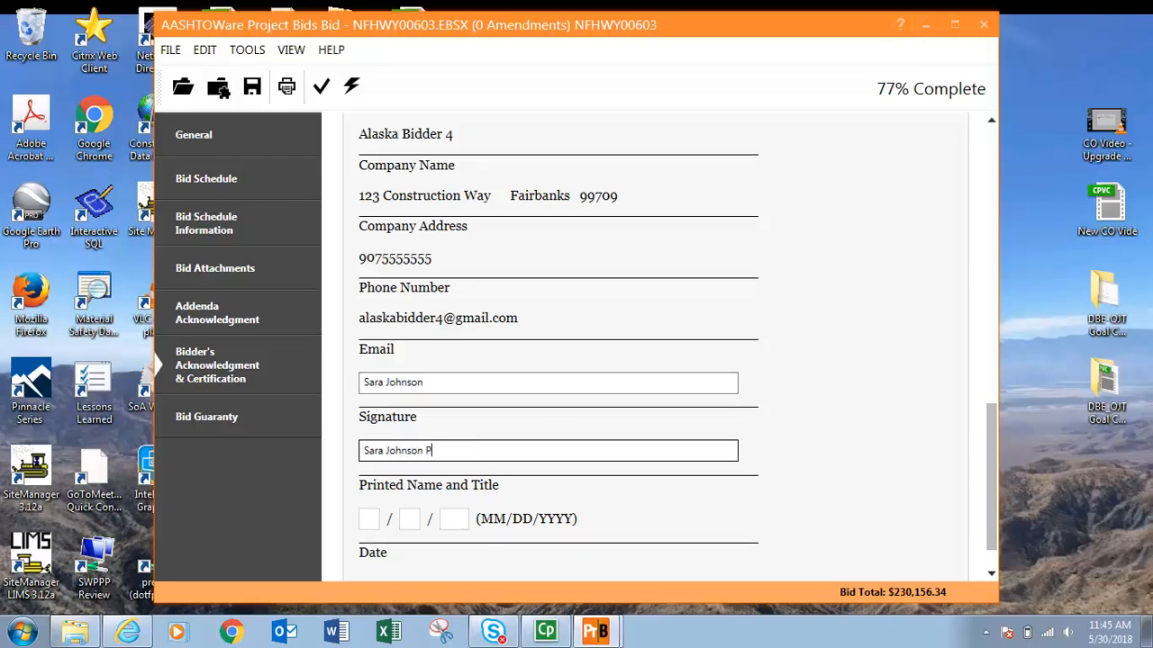
{"action": "type", "text": "resident"}
{"action": "key", "text": "Tab"}
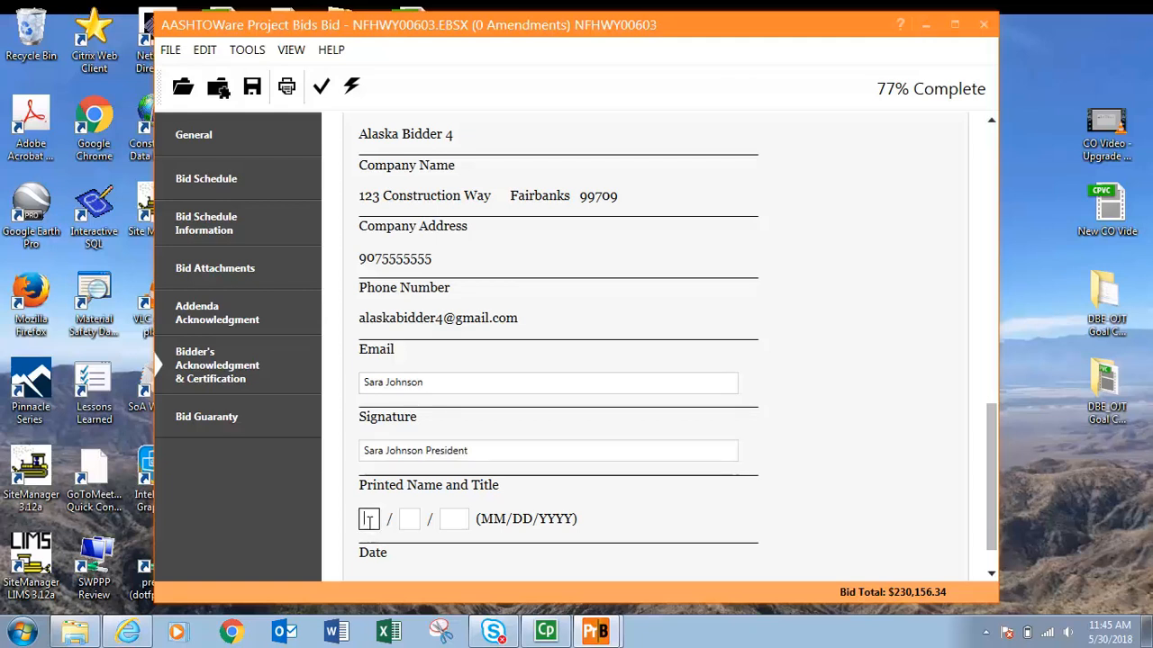
Enter the certification date as 05/30/18.
{"action": "type", "text": "053"}
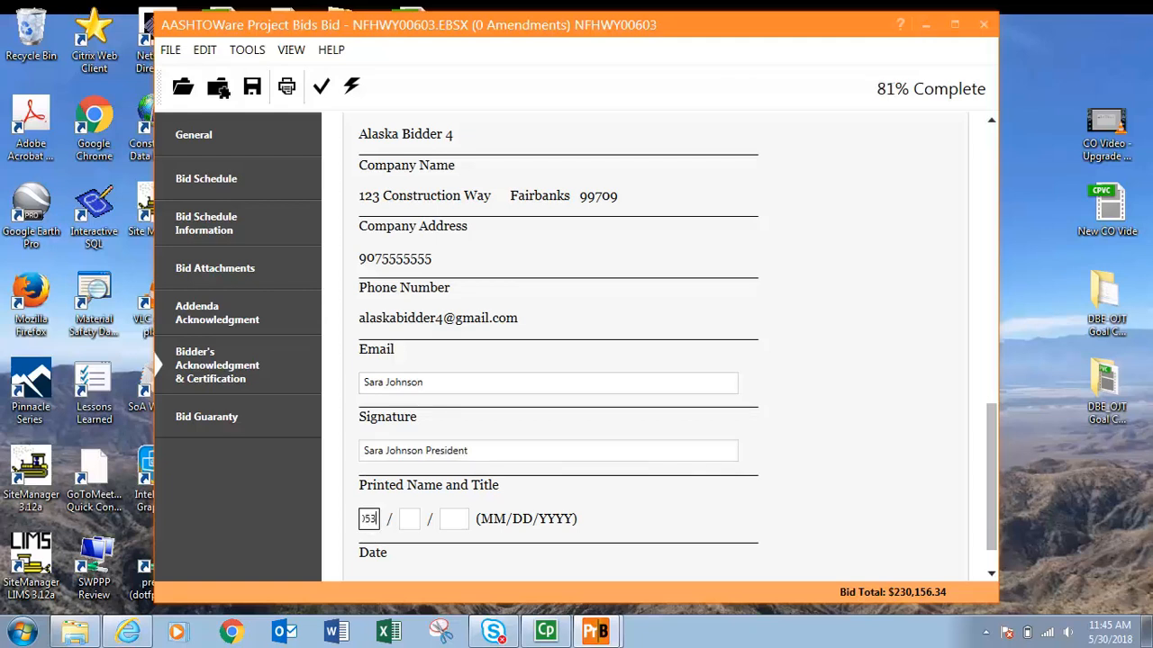
{"action": "type", "text": "018"}
{"action": "key", "text": "BackSpace"}
{"action": "key", "text": "BackSpace"}
{"action": "key", "text": "BackSpace"}
{"action": "key", "text": "BackSpace"}
{"action": "key", "text": "Tab"}
{"action": "type", "text": "30"}
{"action": "key", "text": "Tab"}
{"action": "type", "text": "18"}
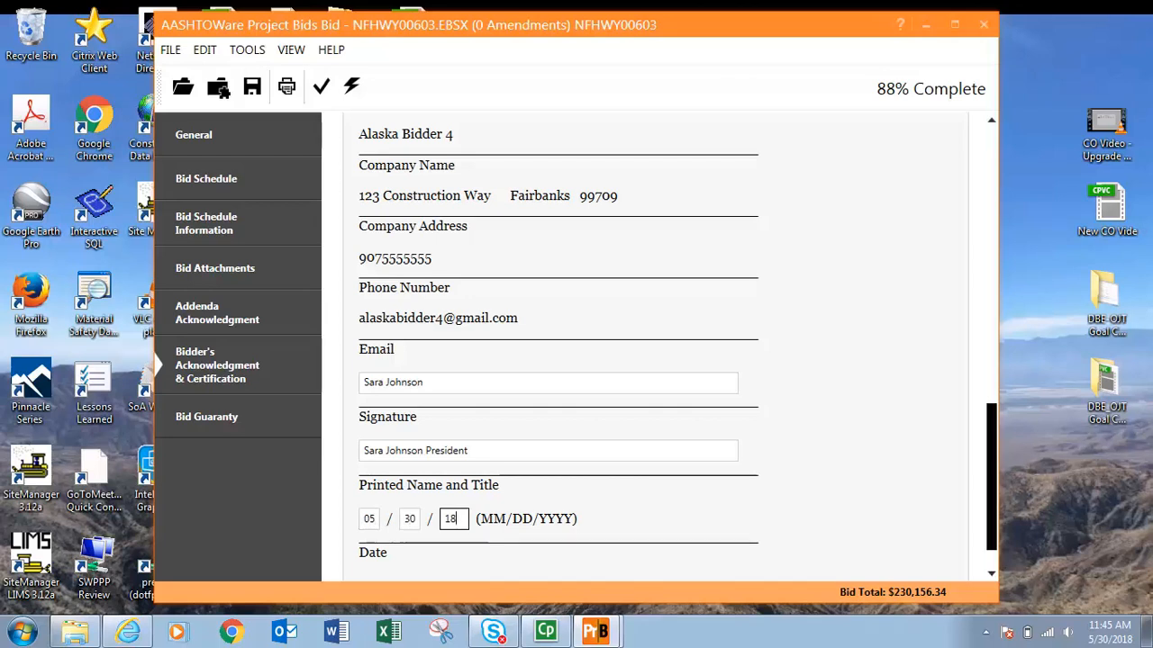
{"action": "scroll", "coordinate": [991, 486], "scroll_direction": "down", "scroll_amount": 1}
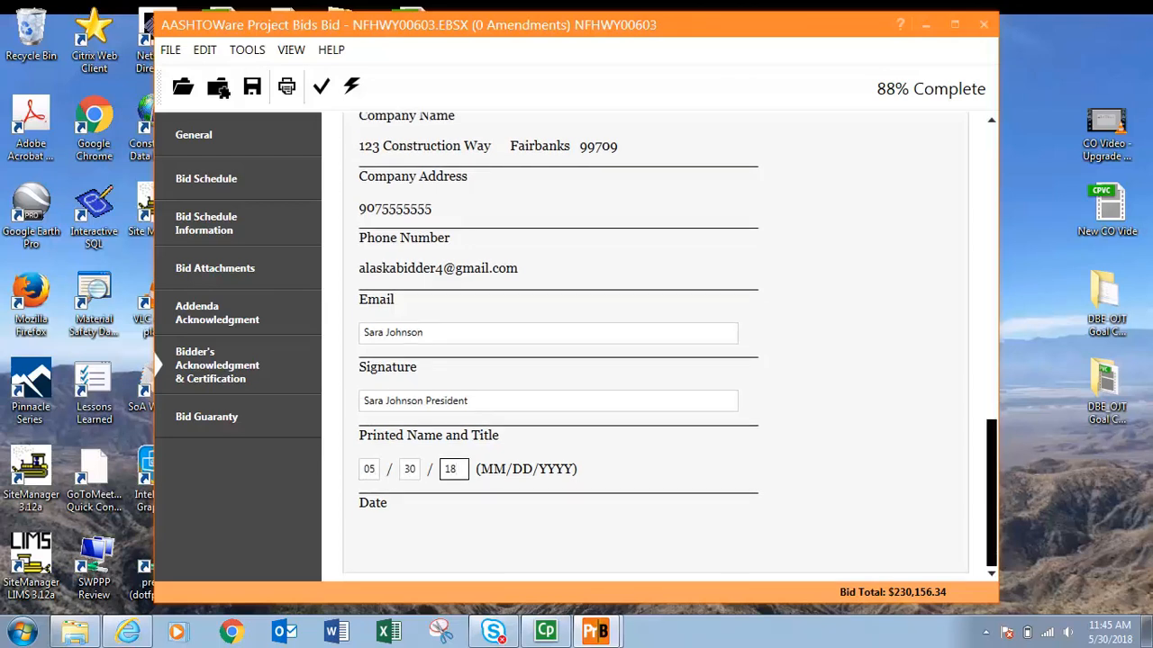
{"action": "left_click_drag", "start_coordinate": [992, 492], "coordinate": [992, 198]}
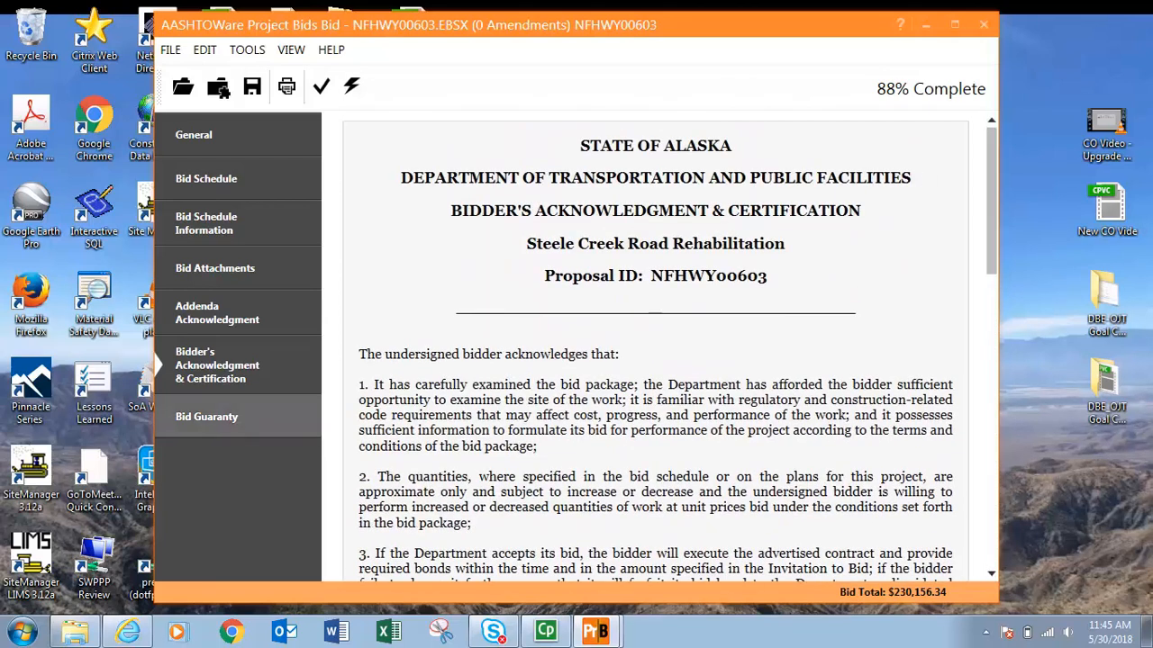
On the Bid Guaranty page, choose Electronic bond verification as the submitting method and open the surety registry list.
{"action": "left_click", "coordinate": [207, 416]}
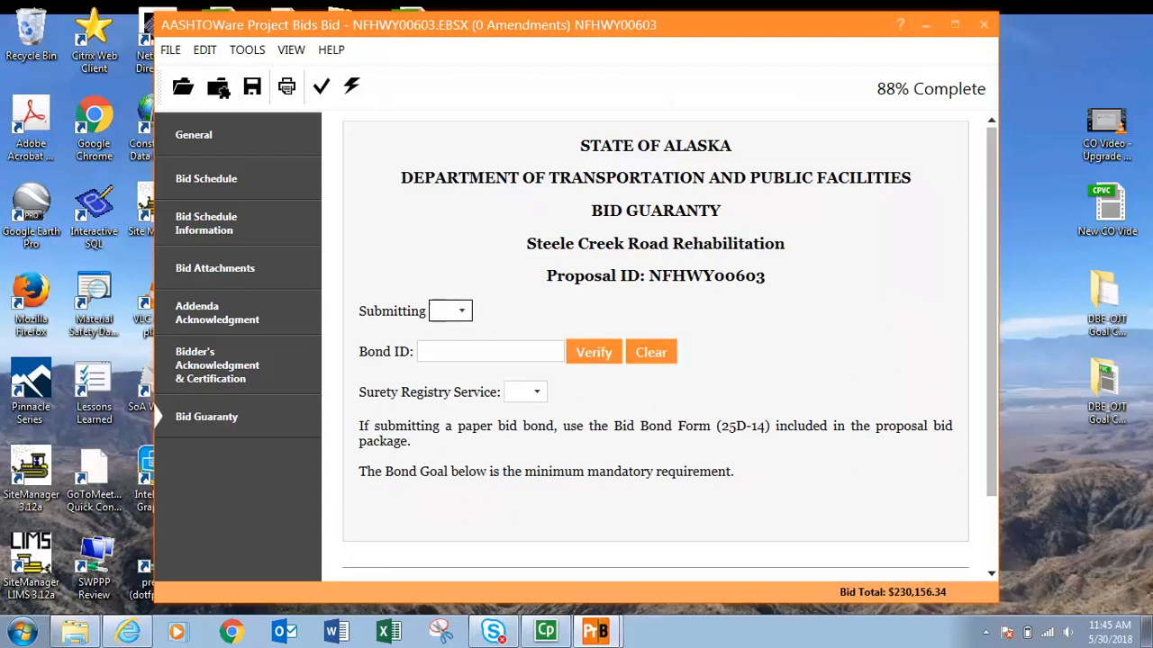
{"action": "left_click", "coordinate": [448, 311]}
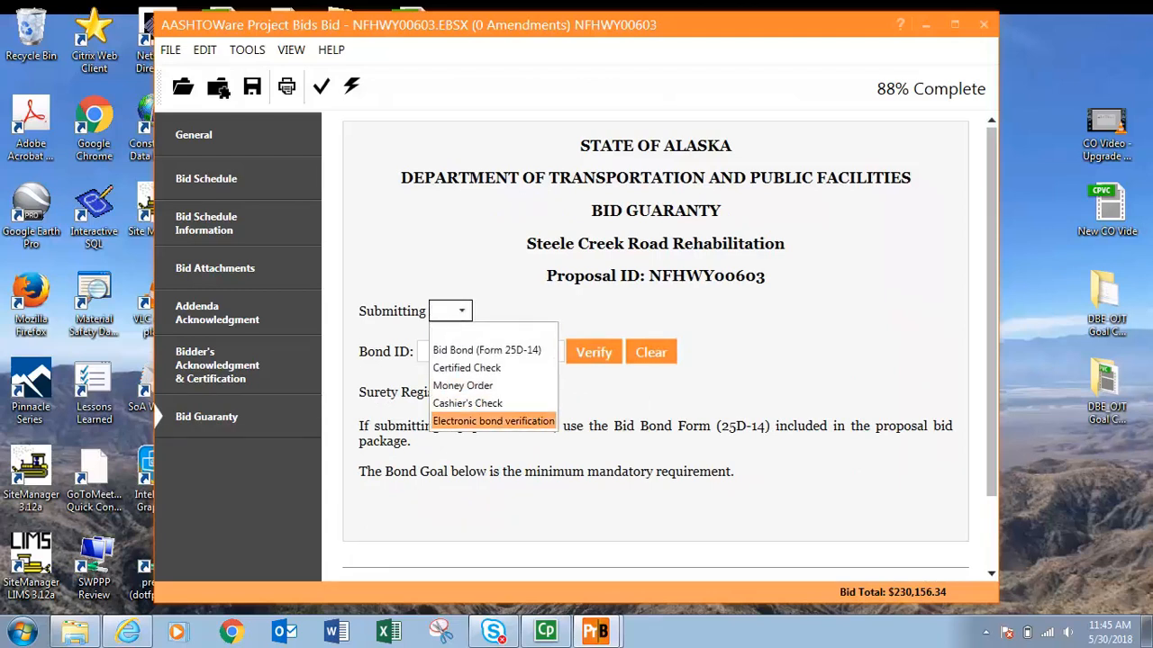
{"action": "left_click", "coordinate": [493, 420]}
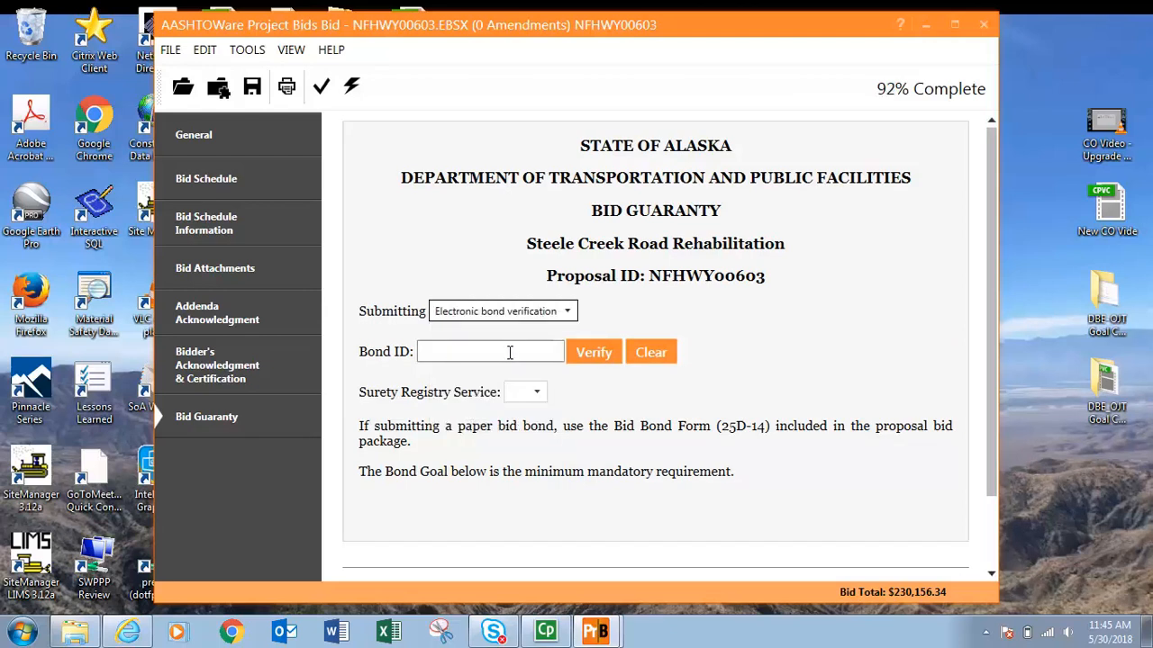
{"action": "left_click", "coordinate": [525, 392]}
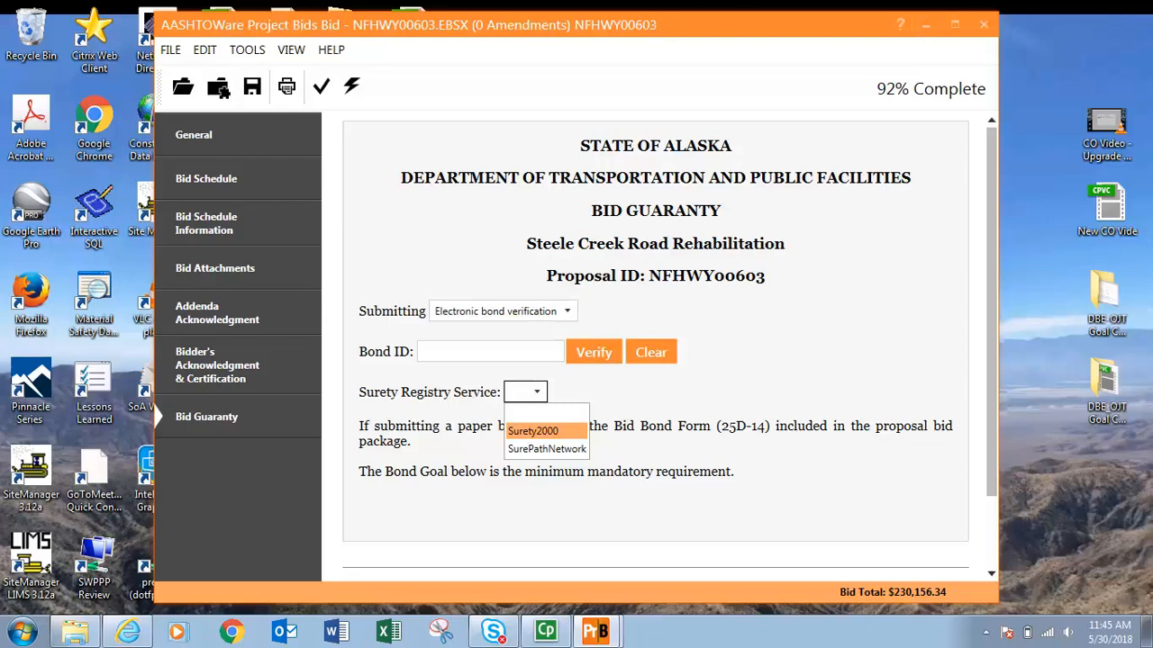
{"action": "left_click", "coordinate": [627, 401]}
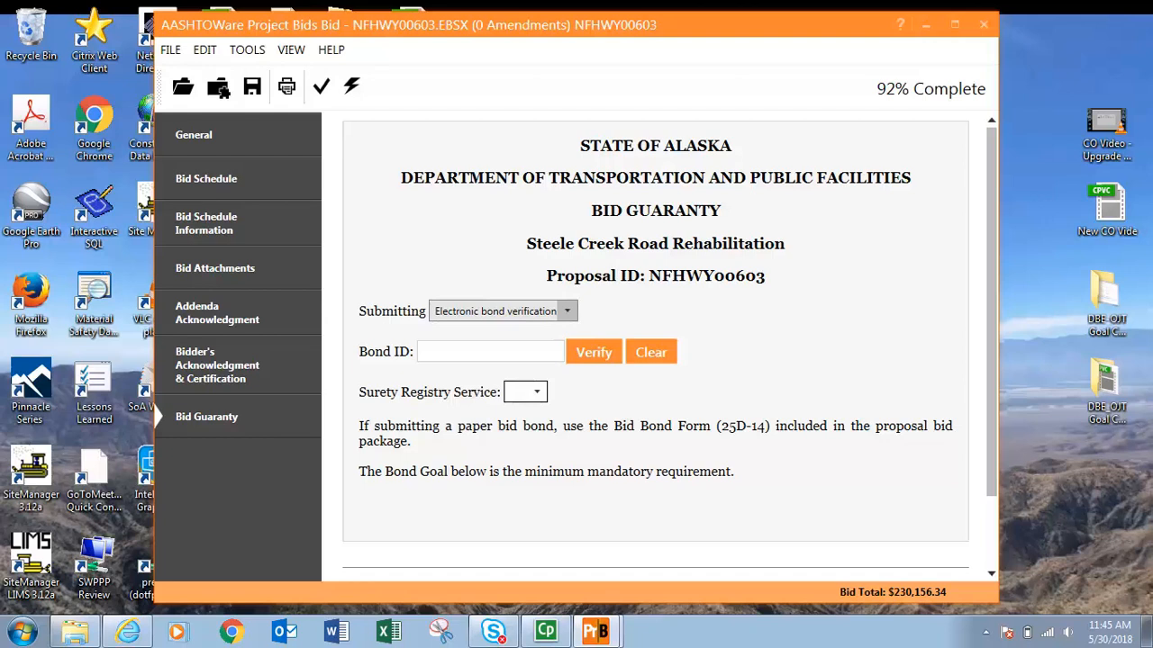
Change the bid guaranty submitting method to Bid Bond (Form 25D-14).
{"action": "left_click", "coordinate": [503, 310]}
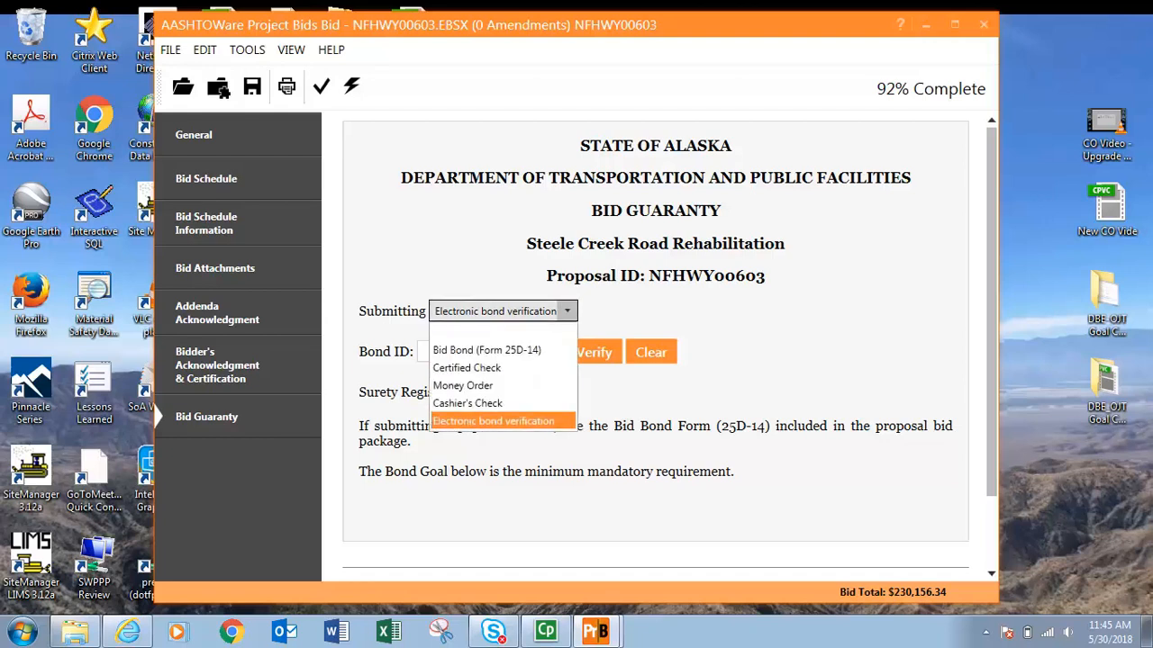
{"action": "key", "text": "Down"}
{"action": "key", "text": "Down"}
{"action": "key", "text": "Down"}
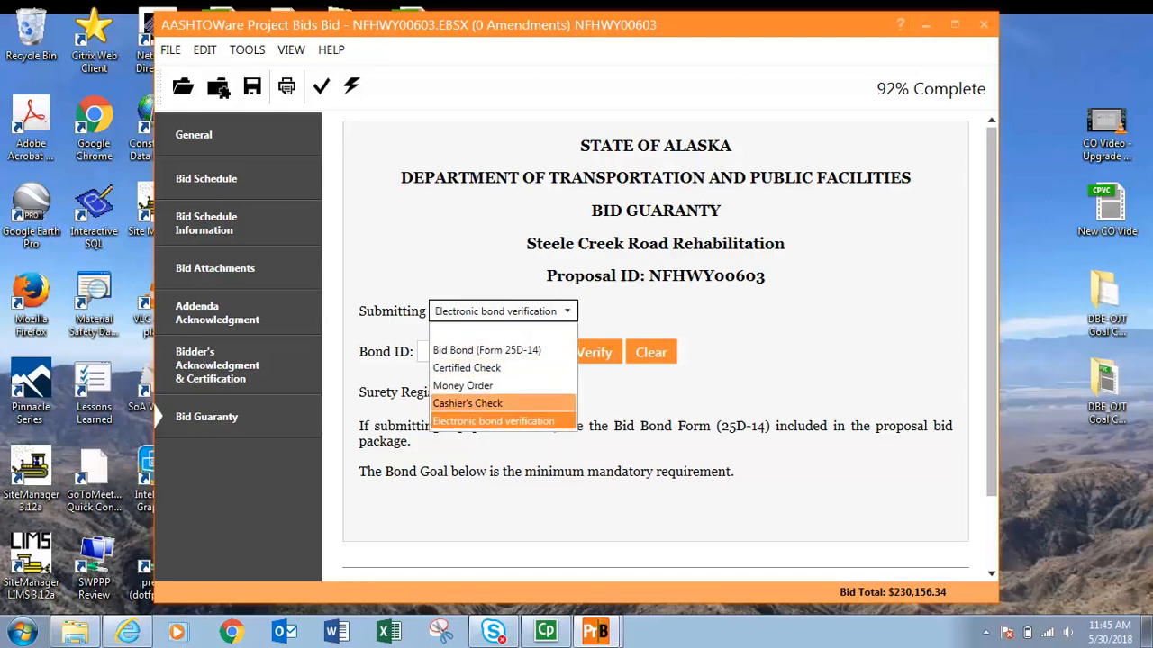
{"action": "key", "text": "Up"}
{"action": "key", "text": "Up"}
{"action": "key", "text": "Up"}
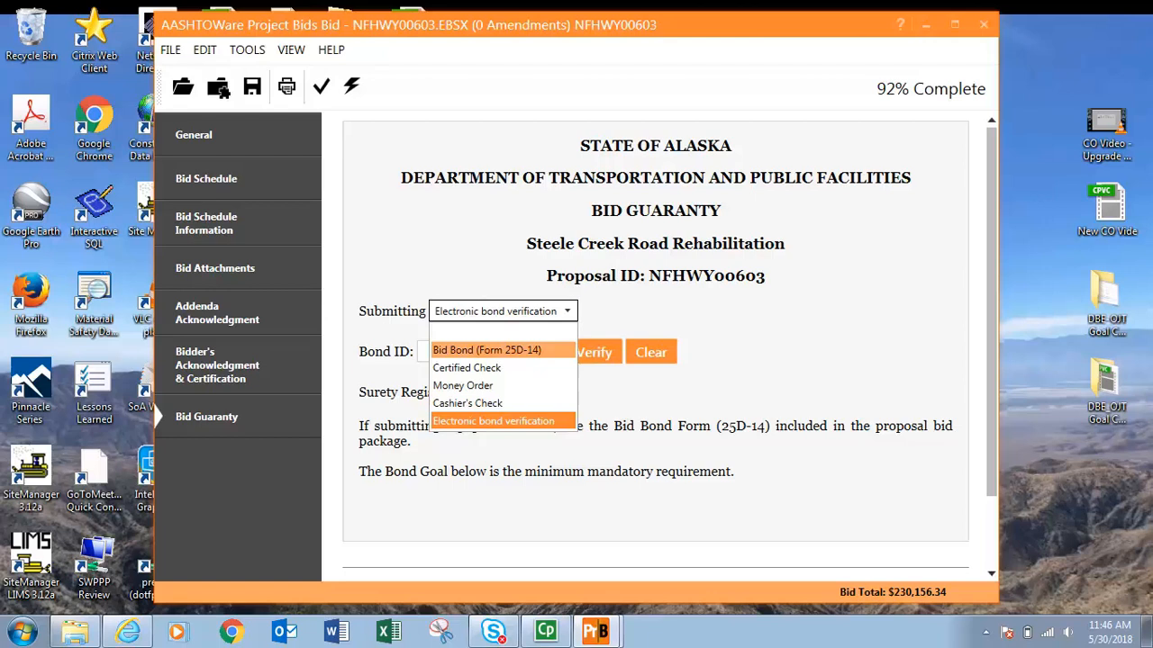
{"action": "left_click", "coordinate": [526, 349]}
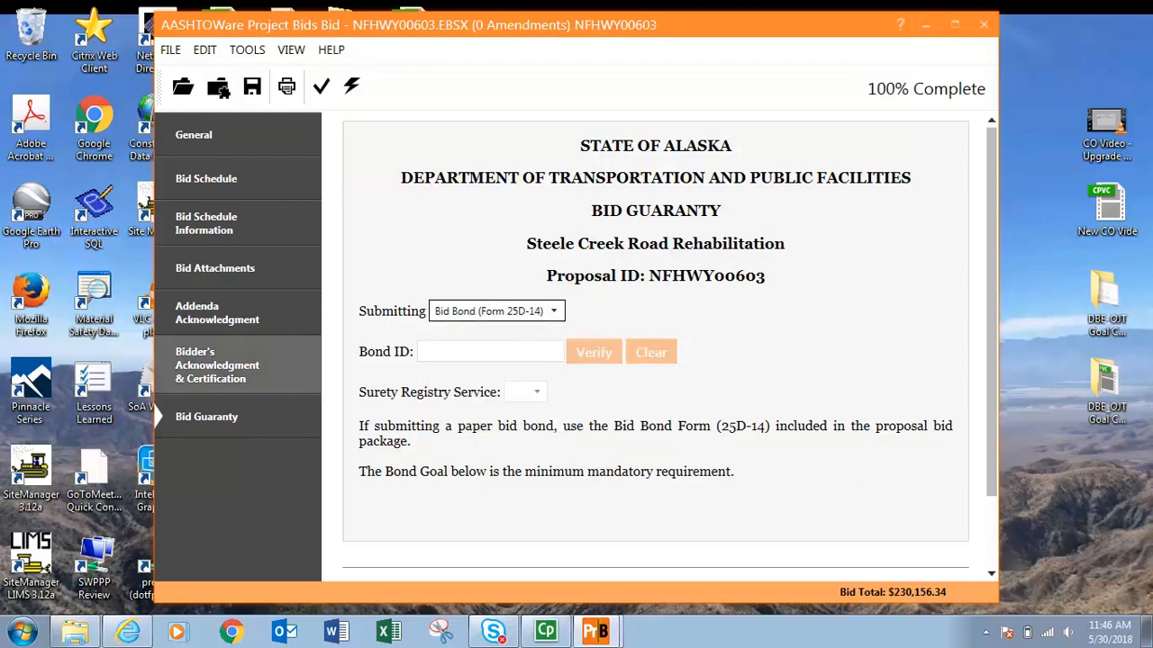
Run Check Bid from the General page and review the validated sections.
{"action": "left_click", "coordinate": [194, 135]}
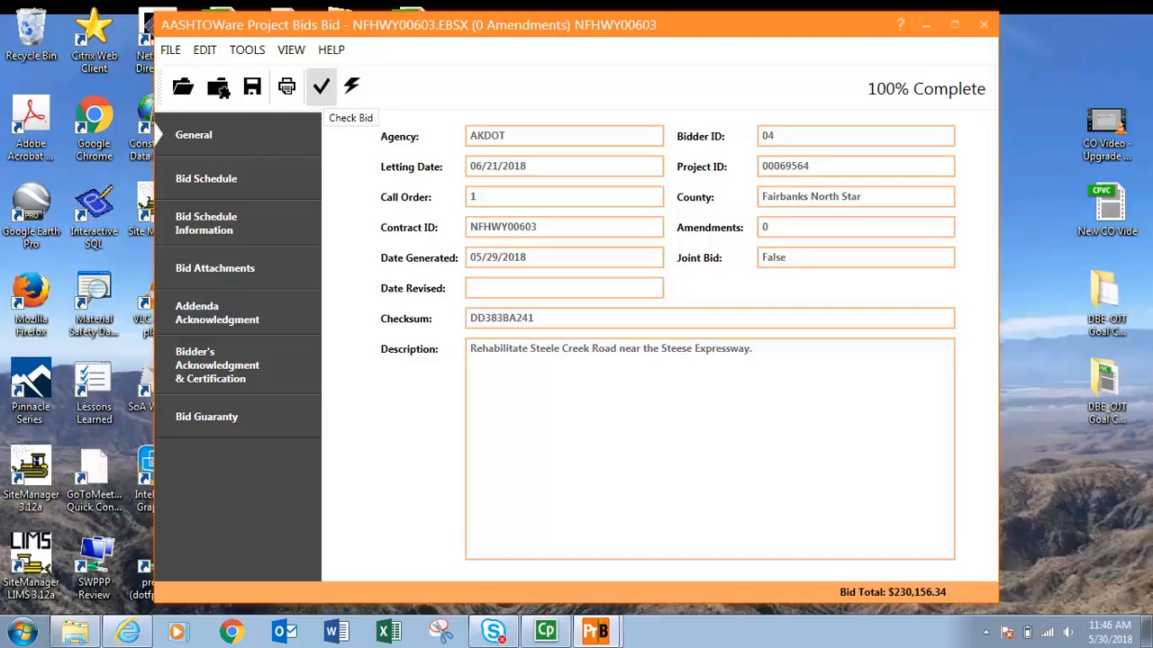
{"action": "left_click", "coordinate": [320, 85]}
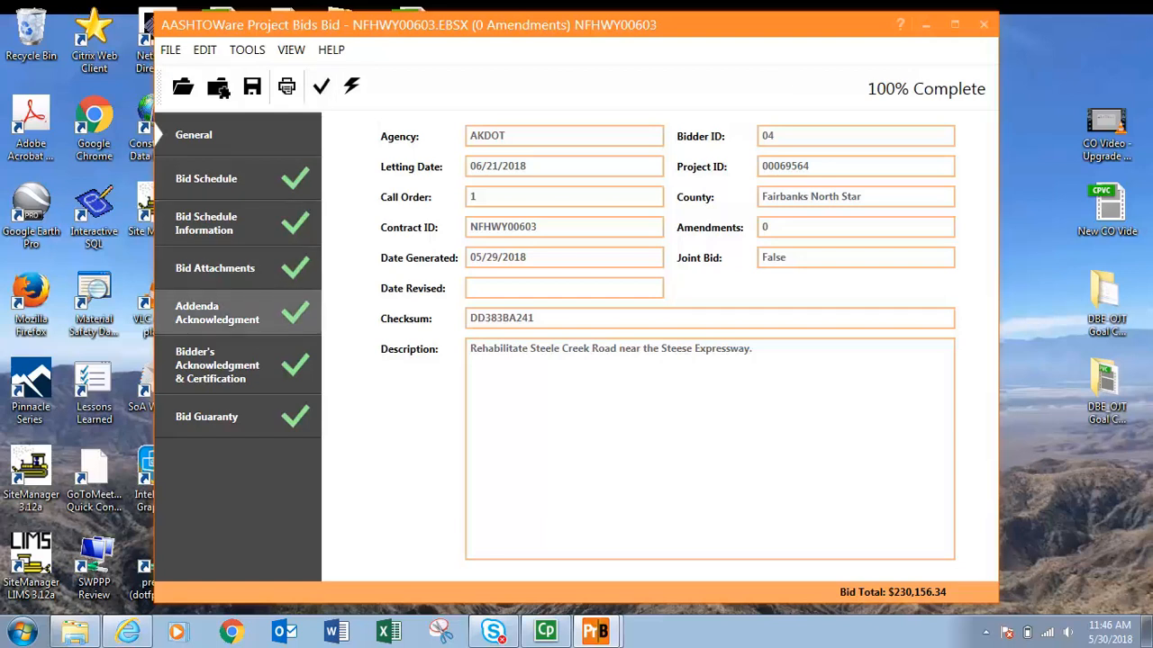
{"action": "left_click", "coordinate": [221, 312]}
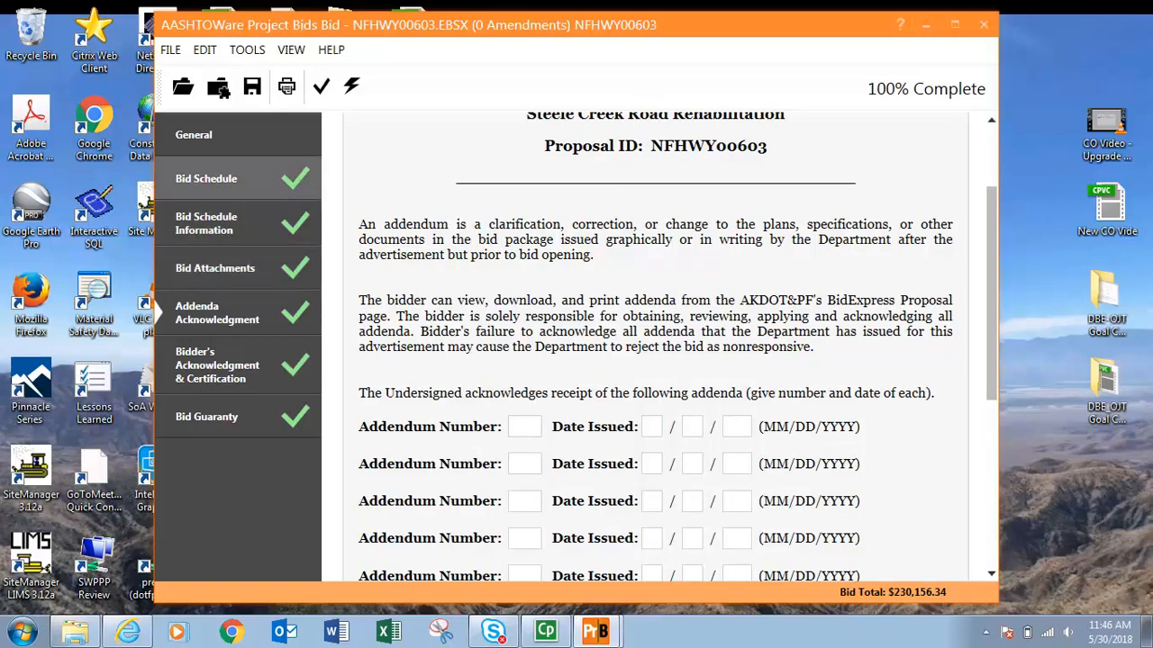
On the Bid Schedule, set the unit bid price for line 30, Aggregate Base Course, to 100,001.00.
{"action": "left_click", "coordinate": [216, 179]}
{"action": "left_click", "coordinate": [838, 263]}
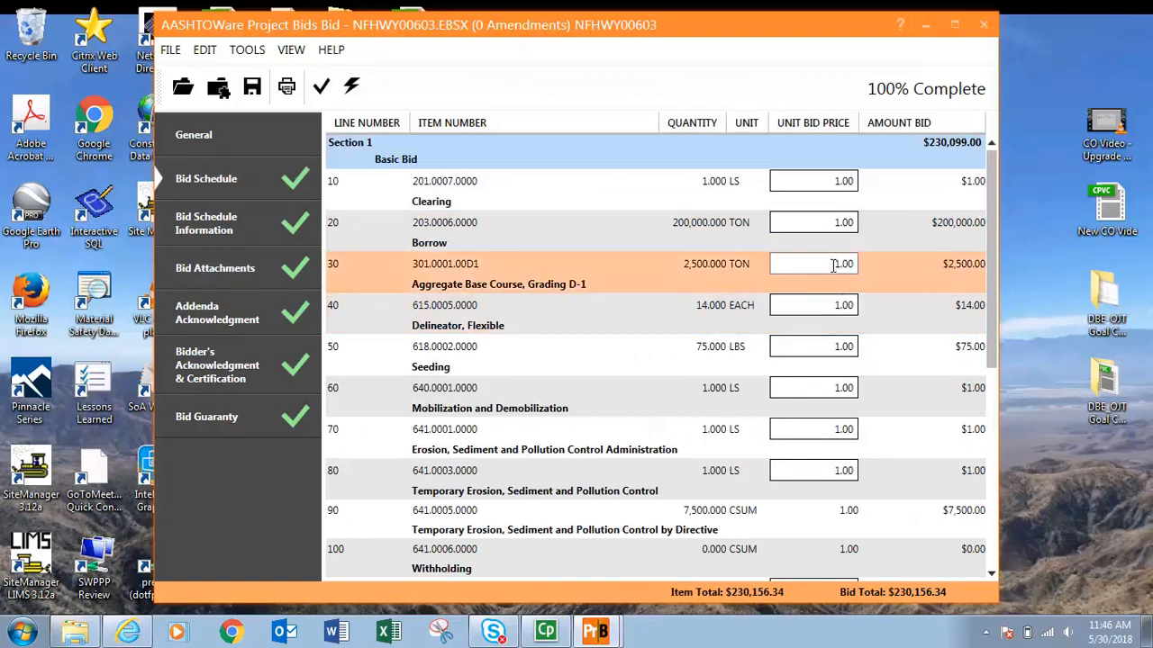
{"action": "type", "text": "10000"}
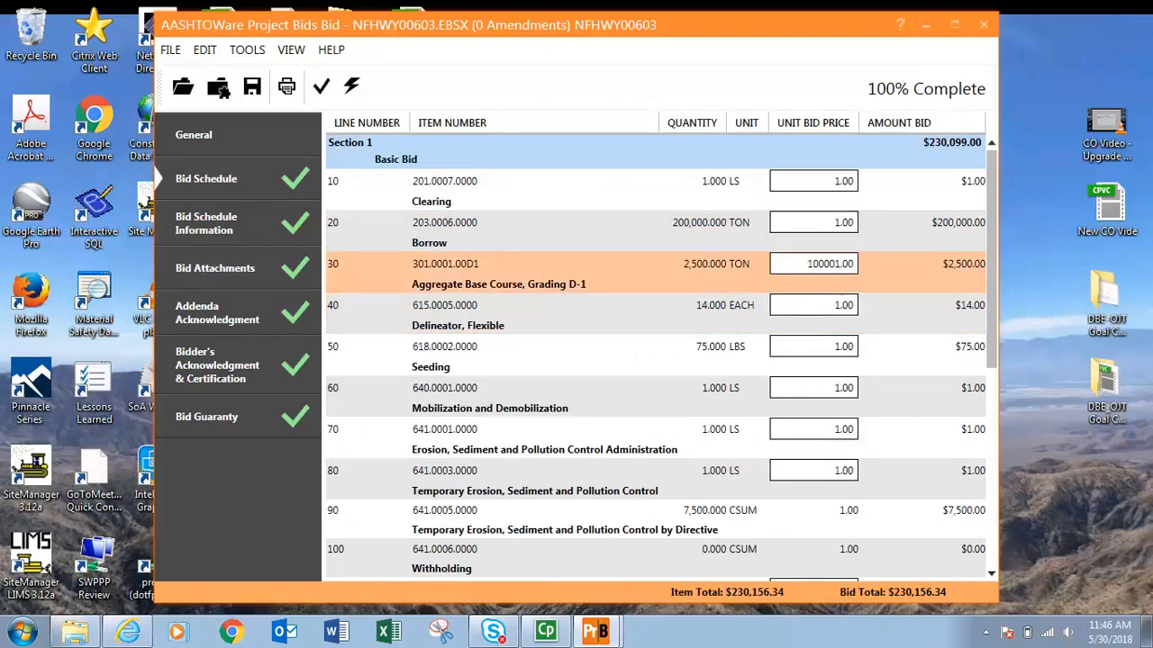
{"action": "key", "text": "Tab"}
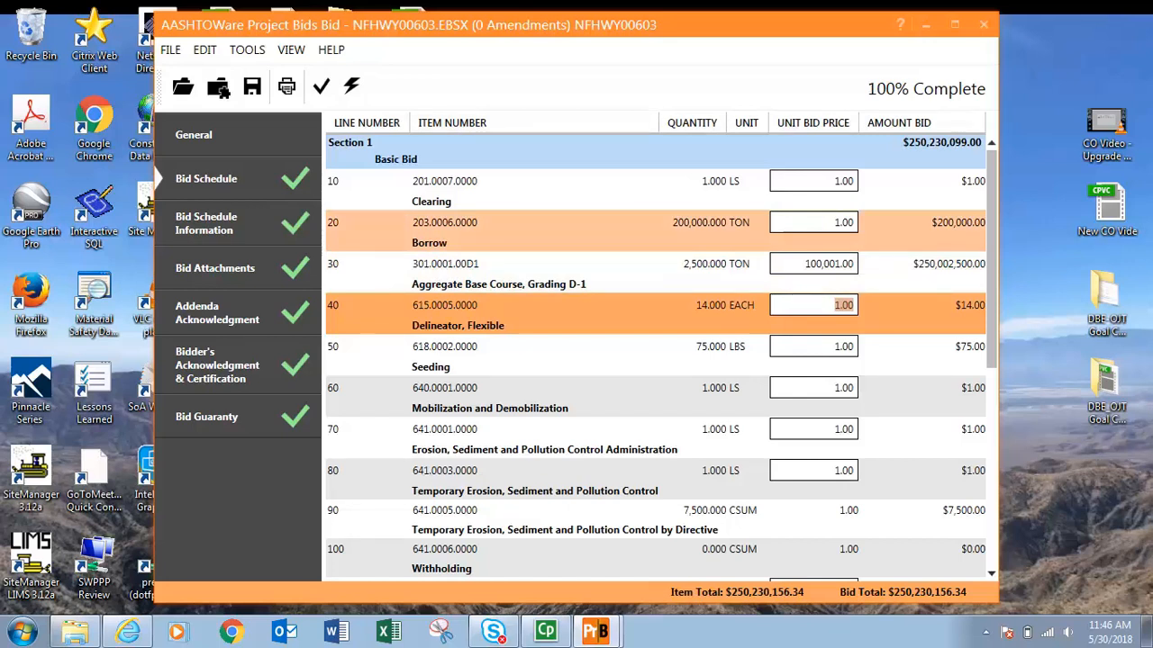
Clear the unit bid price for line 40, Delineator, Flexible, and run Check Bid on the bid.
{"action": "key", "text": "BackSpace"}
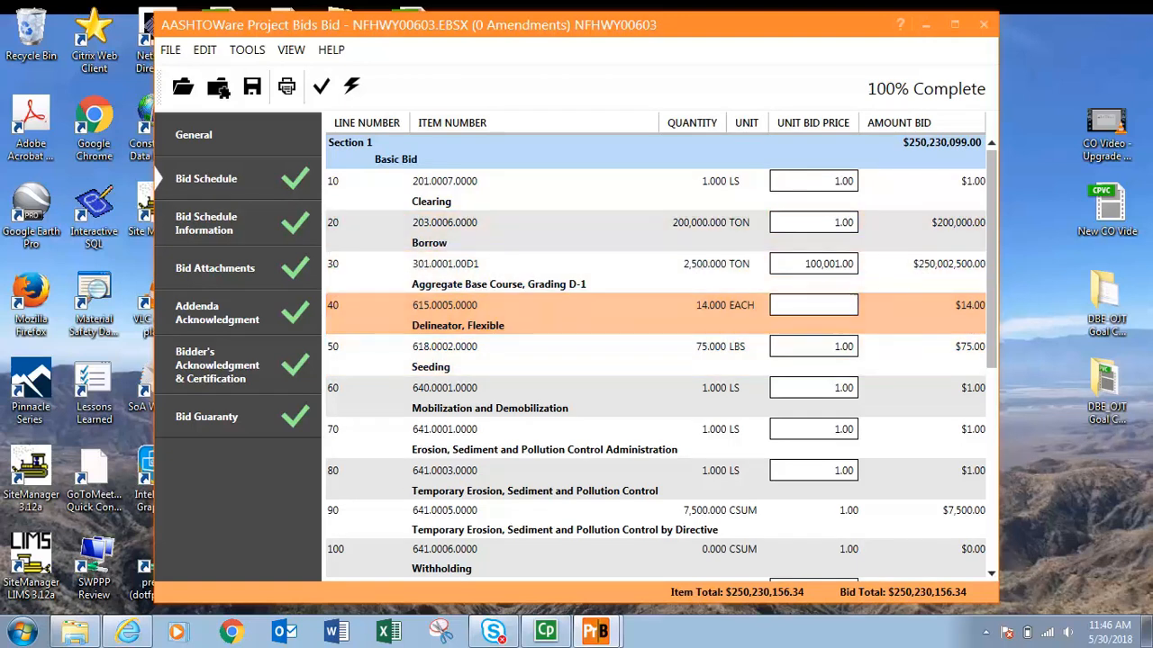
{"action": "left_click", "coordinate": [322, 86]}
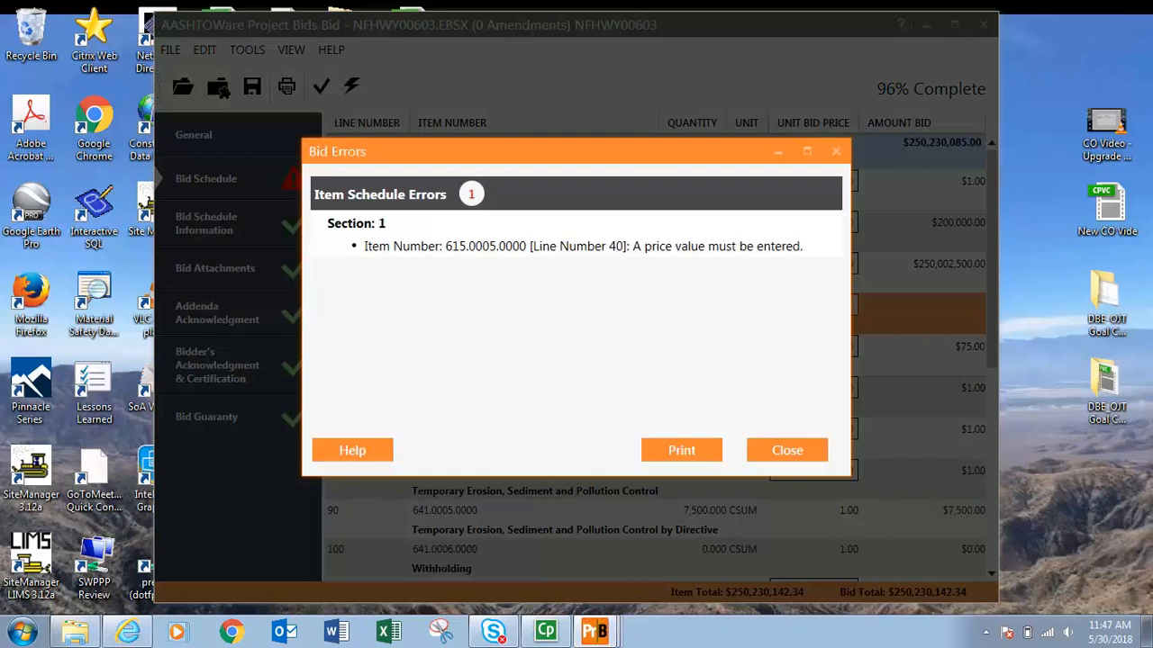
{"action": "left_click", "coordinate": [787, 450]}
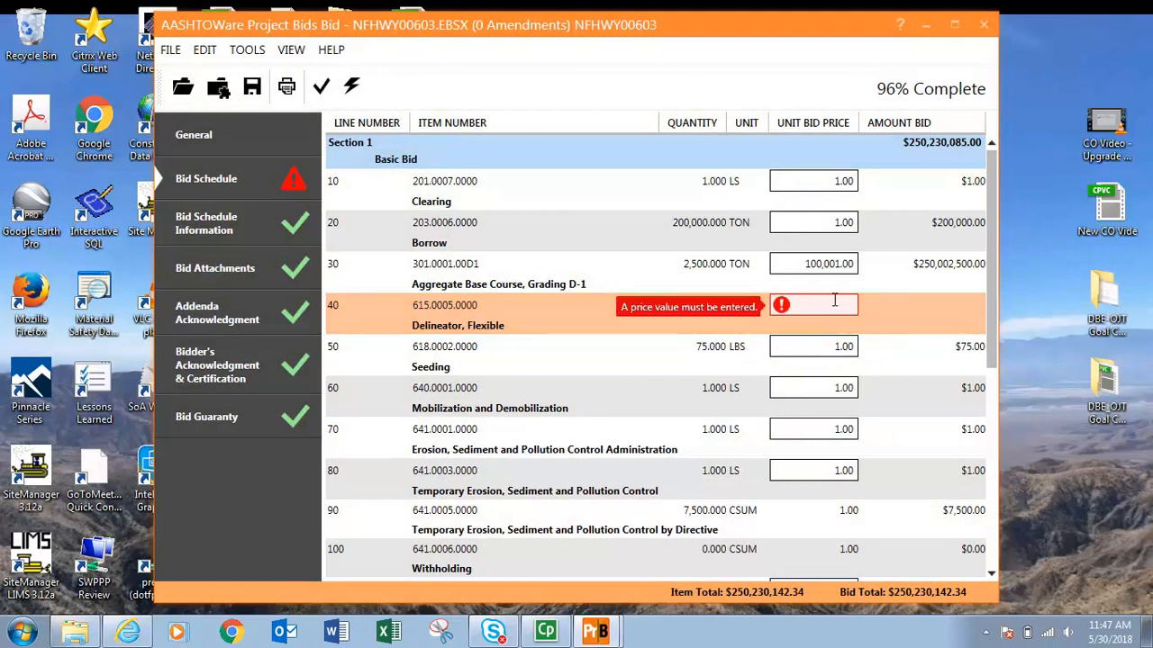
Set the line 40 Delineator, Flexible unit bid price to 12.00 and run Check Bid again.
{"action": "type", "text": "12"}
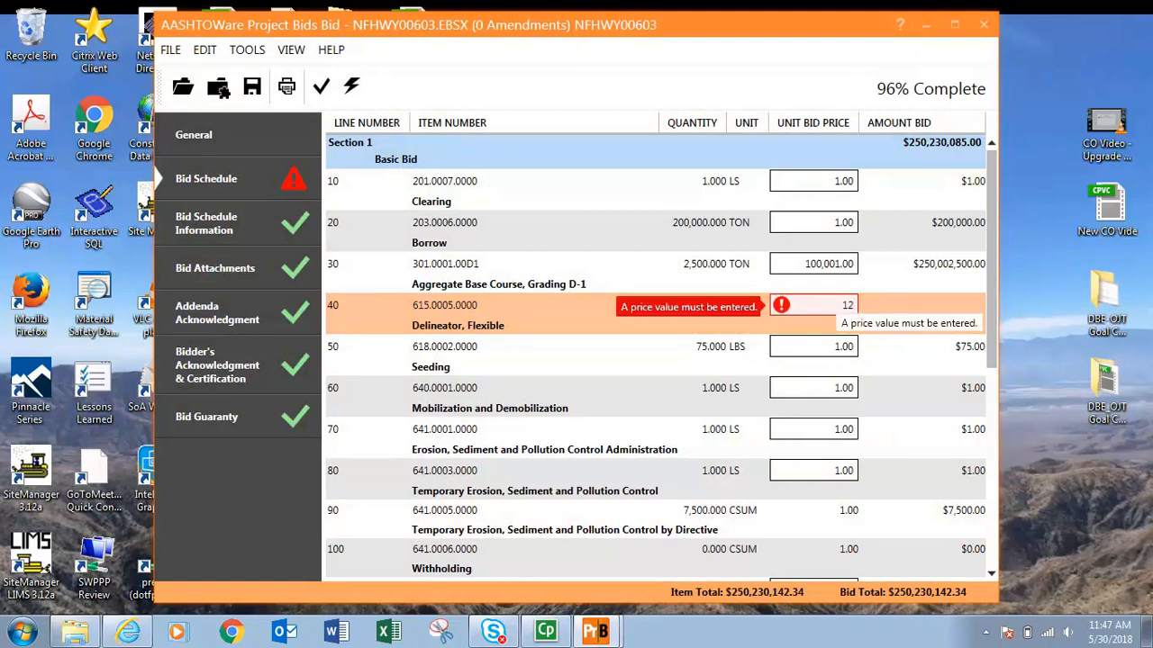
{"action": "key", "text": "Tab"}
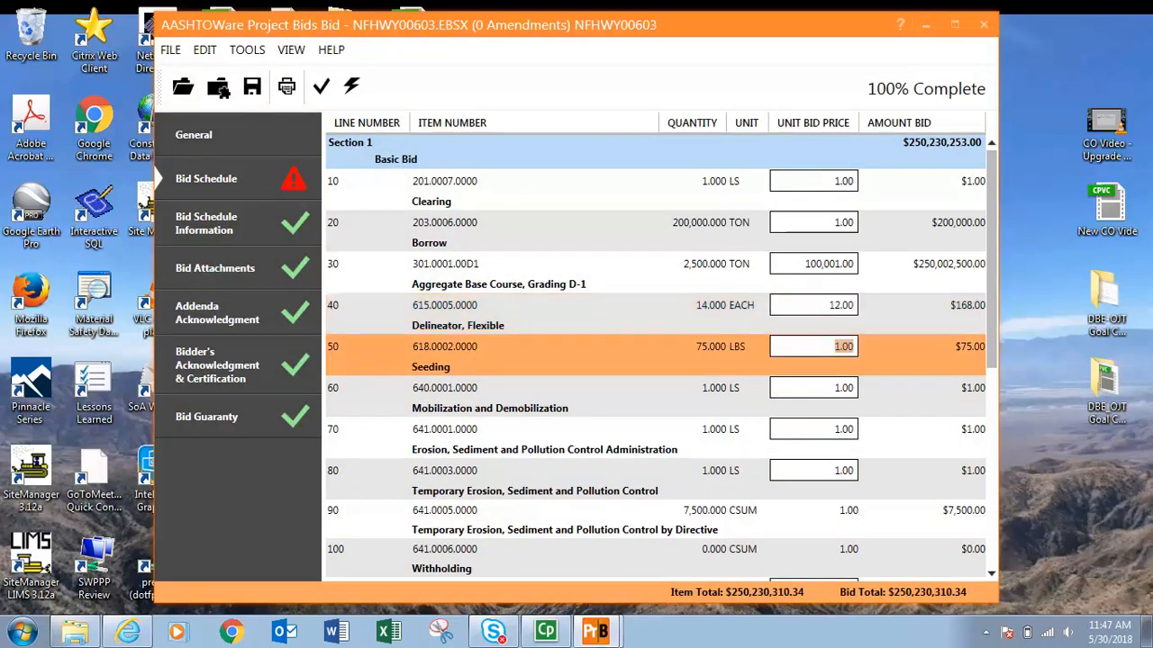
{"action": "left_click", "coordinate": [321, 87]}
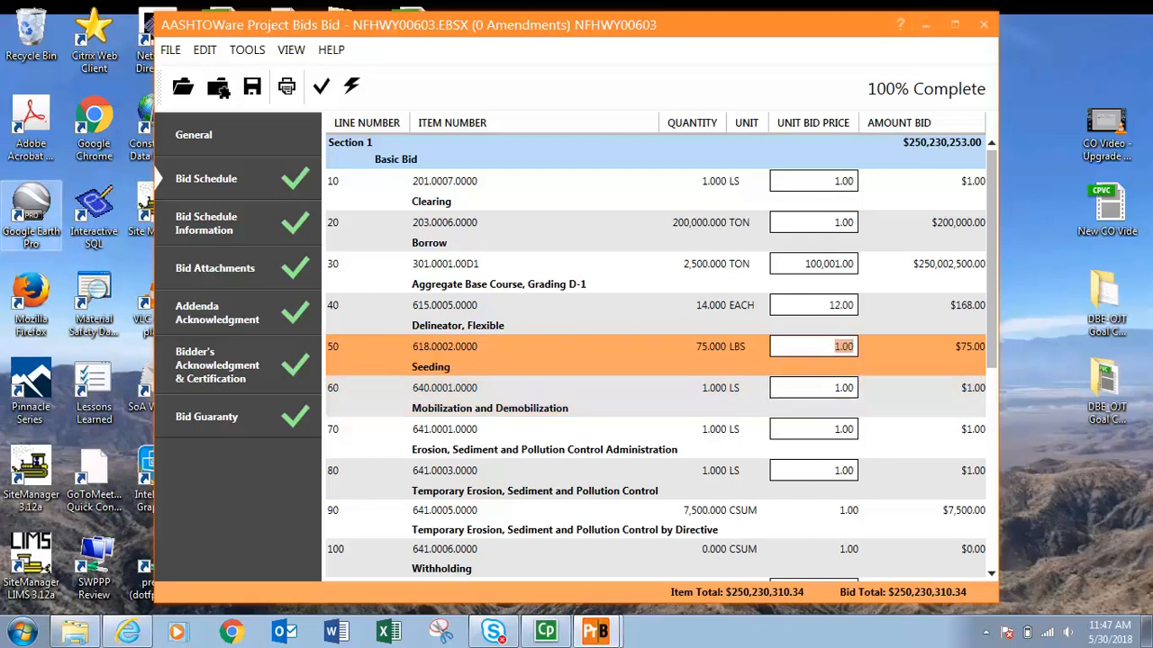
Return to the General page and save the bid file.
{"action": "left_click", "coordinate": [194, 135]}
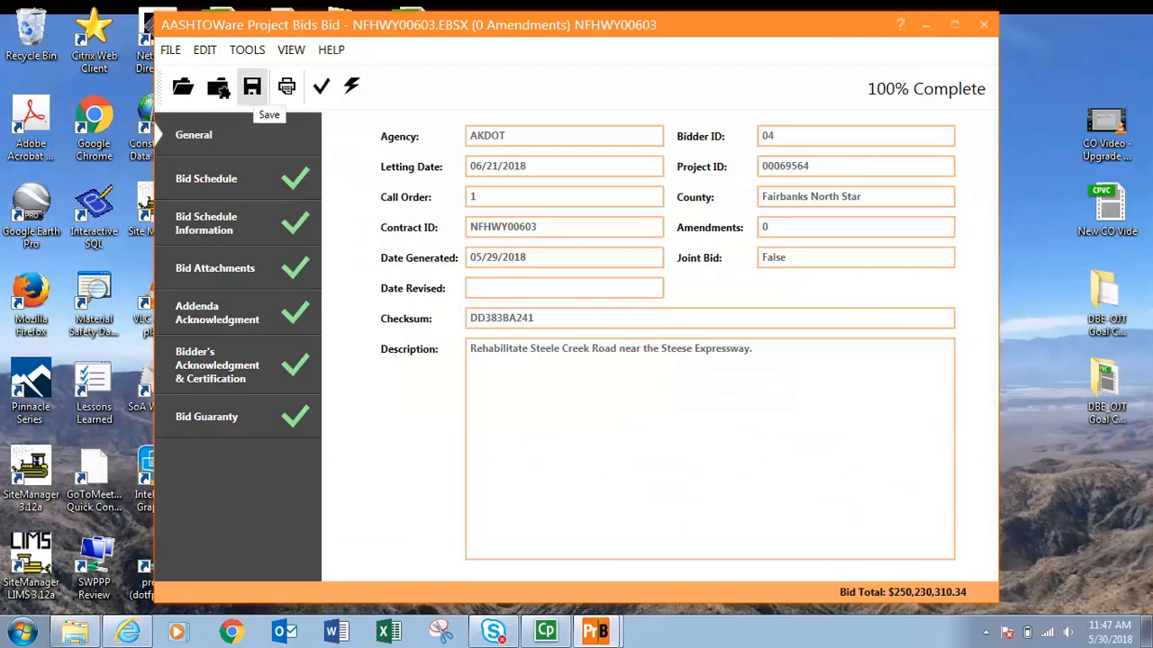
{"action": "left_click", "coordinate": [252, 87]}
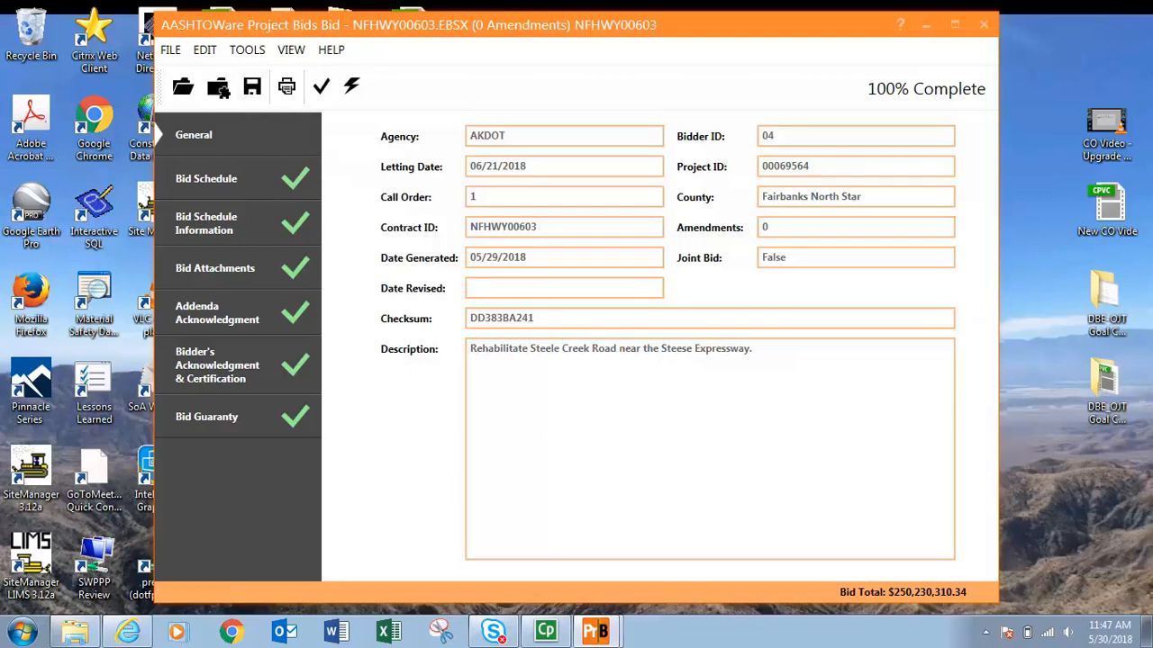
Inspect the NFHWY00603 bid folder in Windows Explorer, then return to the bid program.
{"action": "left_click", "coordinate": [74, 633]}
{"action": "mouse_move", "coordinate": [128, 632]}
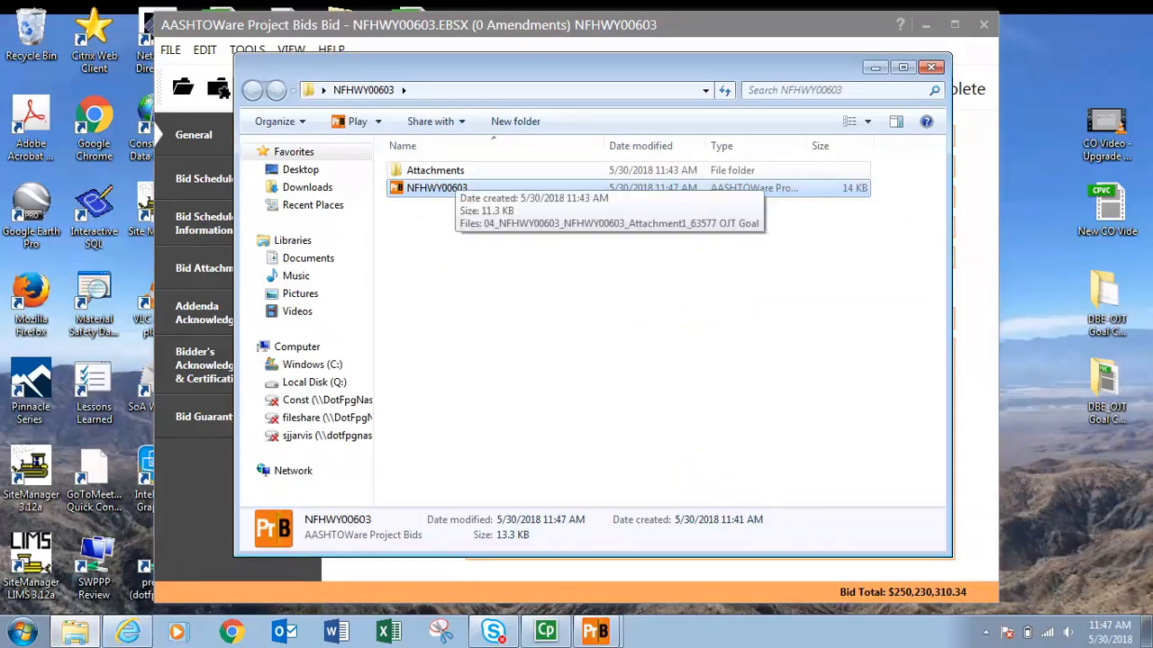
{"action": "left_click", "coordinate": [595, 632]}
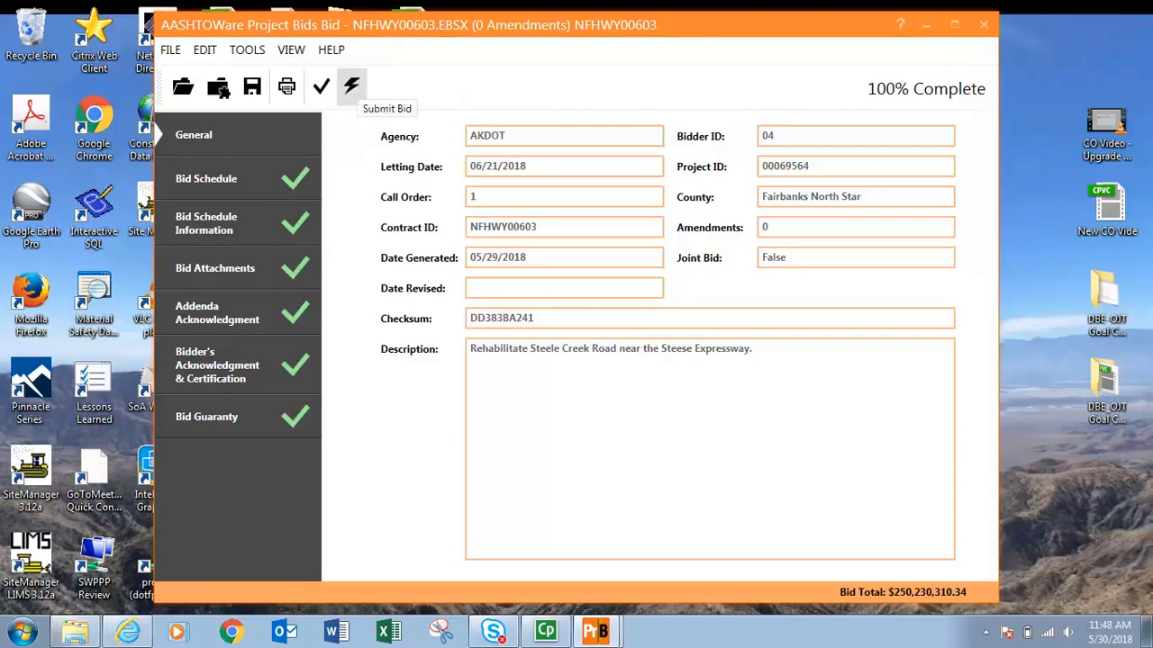
Start the Bid Submission Wizard and select bidder ID 04 with the Alaska Bidder 4 digital ID.
{"action": "left_click", "coordinate": [351, 85]}
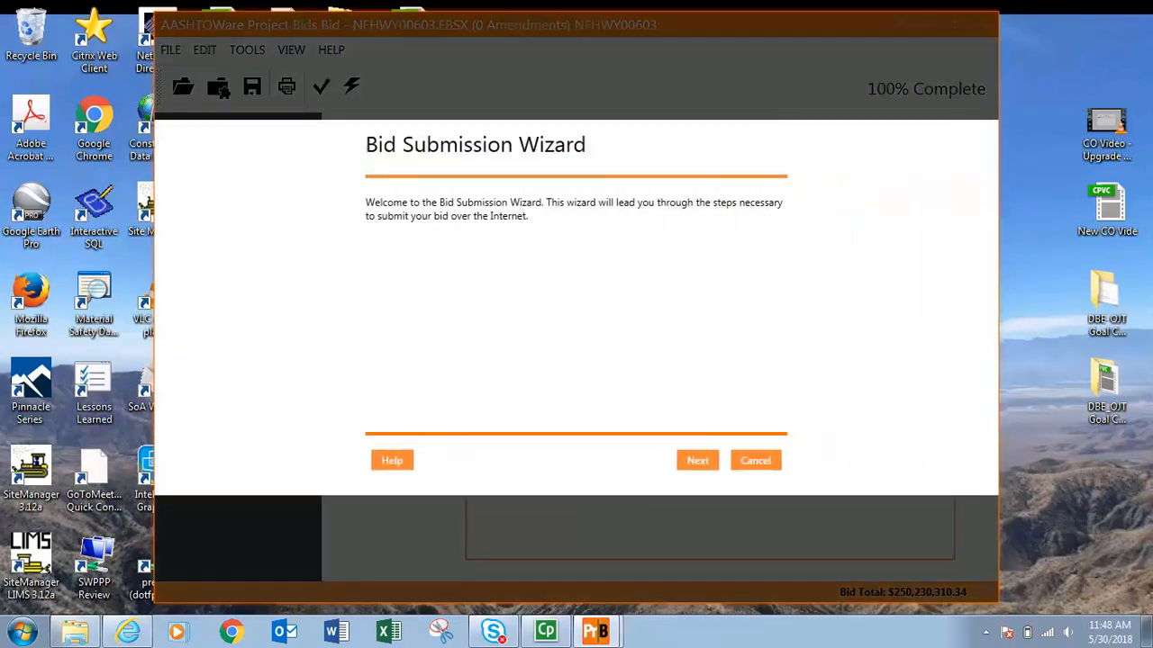
{"action": "left_click", "coordinate": [698, 460]}
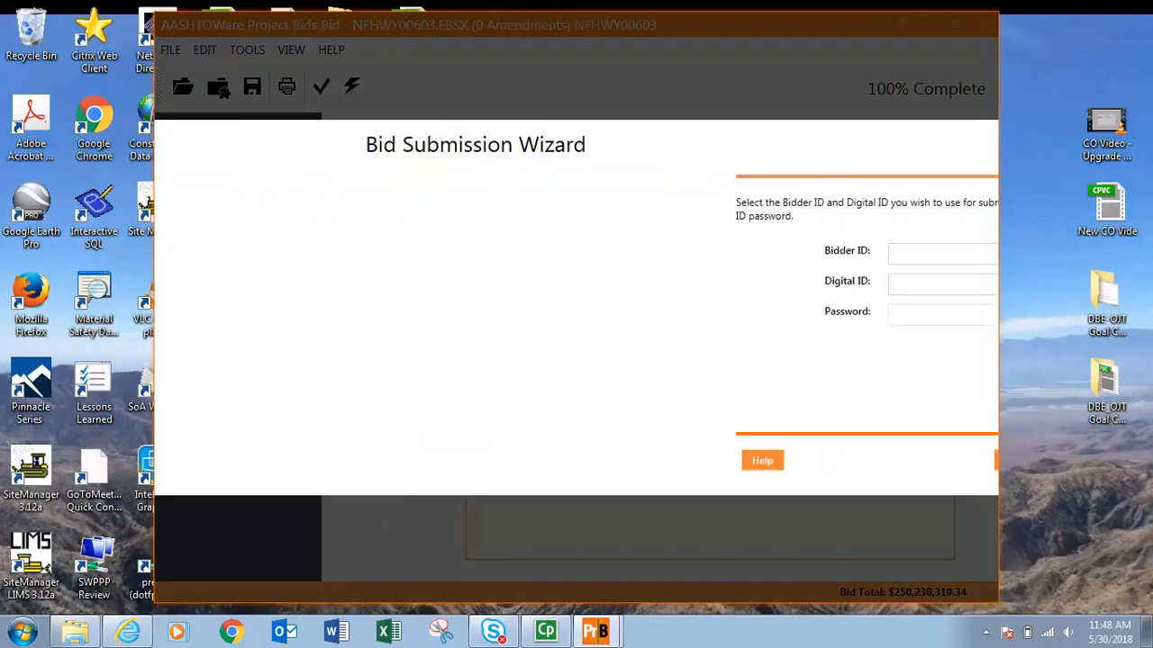
{"action": "left_click", "coordinate": [688, 254]}
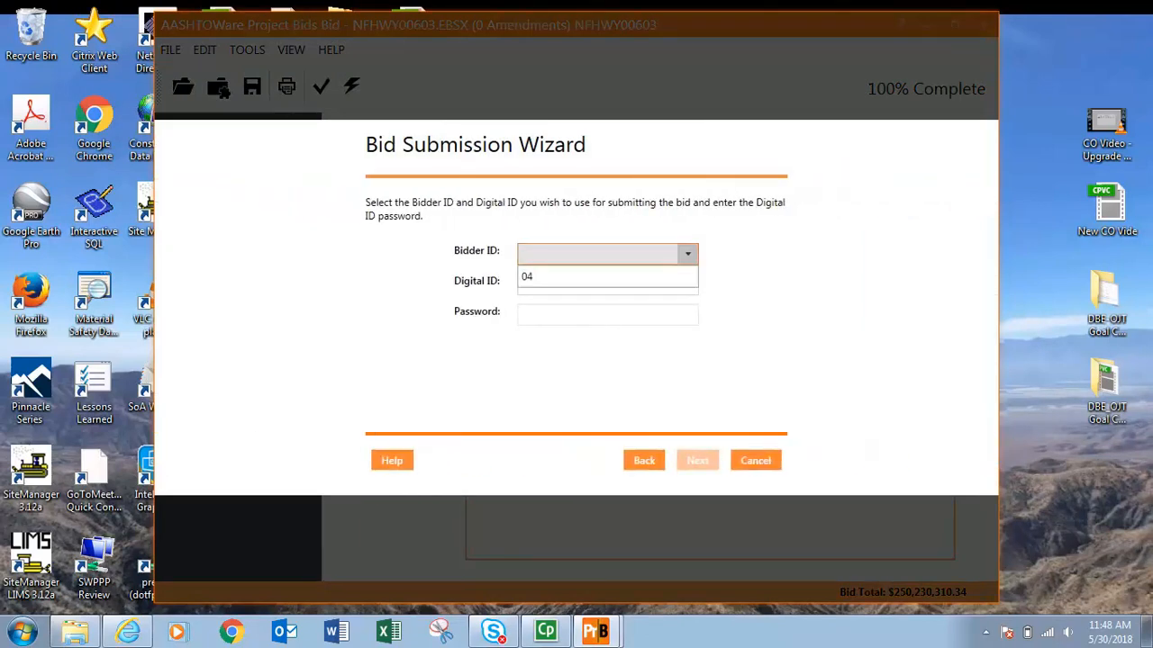
{"action": "left_click", "coordinate": [608, 276]}
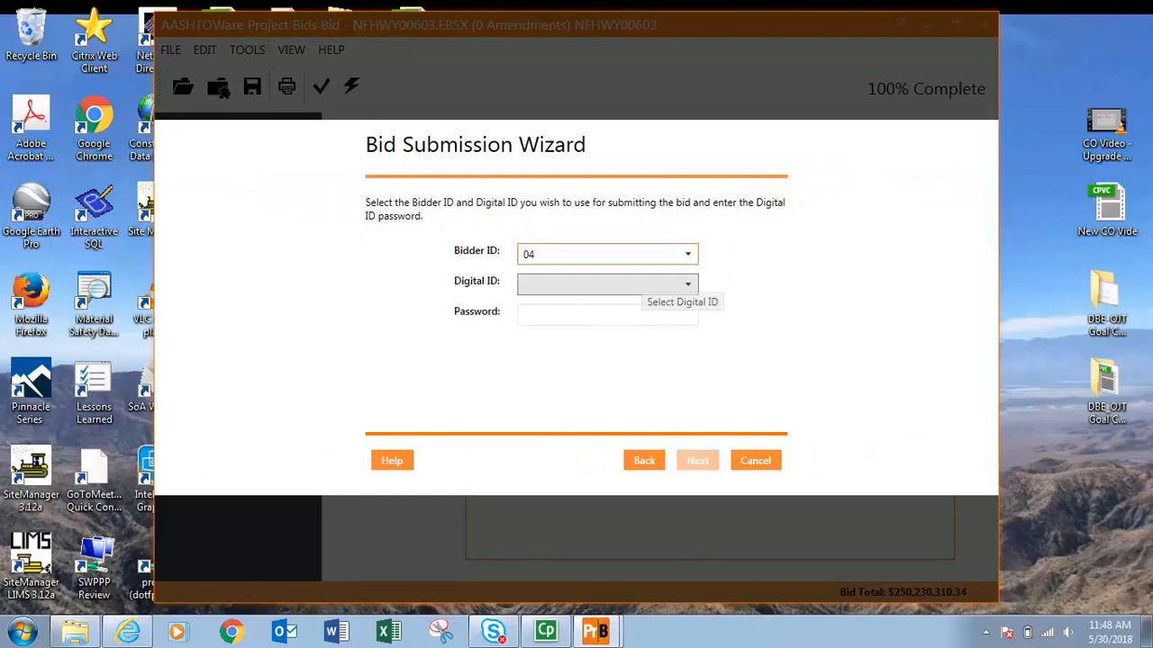
{"action": "left_click", "coordinate": [642, 284]}
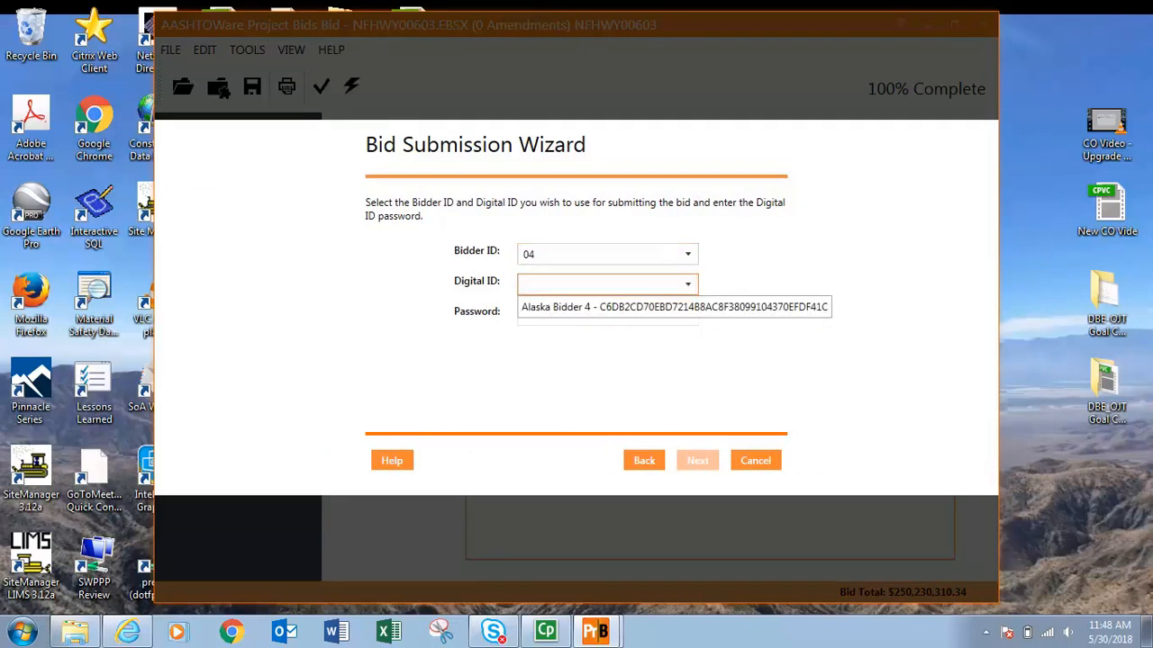
{"action": "left_click", "coordinate": [650, 307]}
{"action": "left_click", "coordinate": [618, 316]}
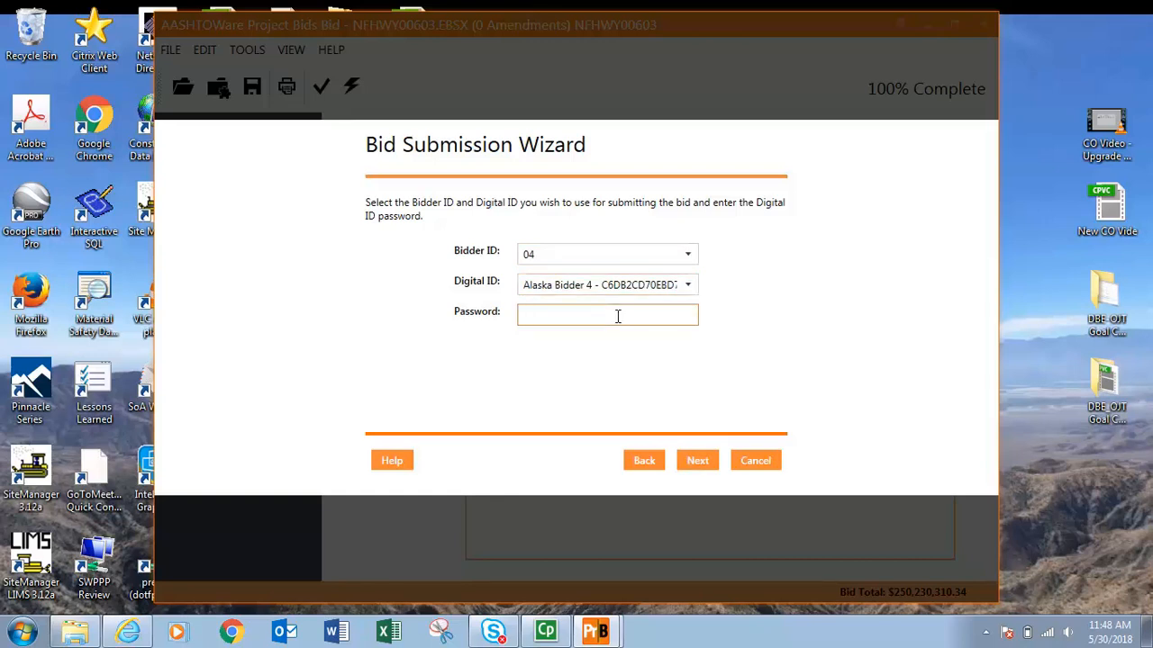
Enter the digital ID password and submit the bid.
{"action": "type", "text": "••••••••••••••"}
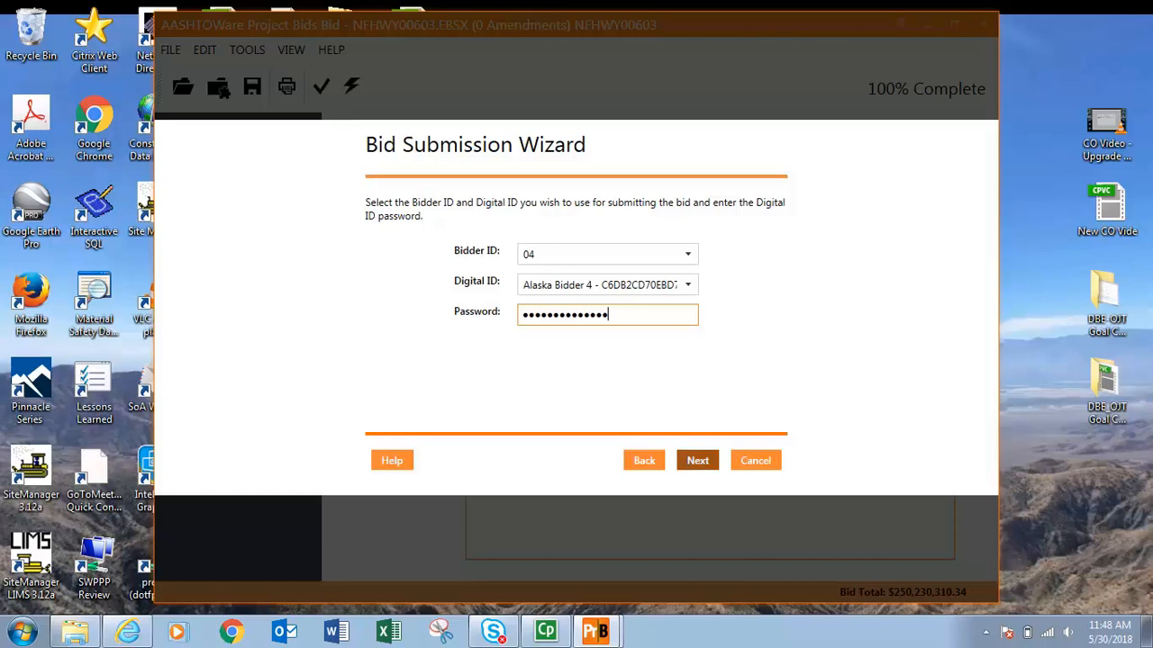
{"action": "left_click", "coordinate": [697, 460]}
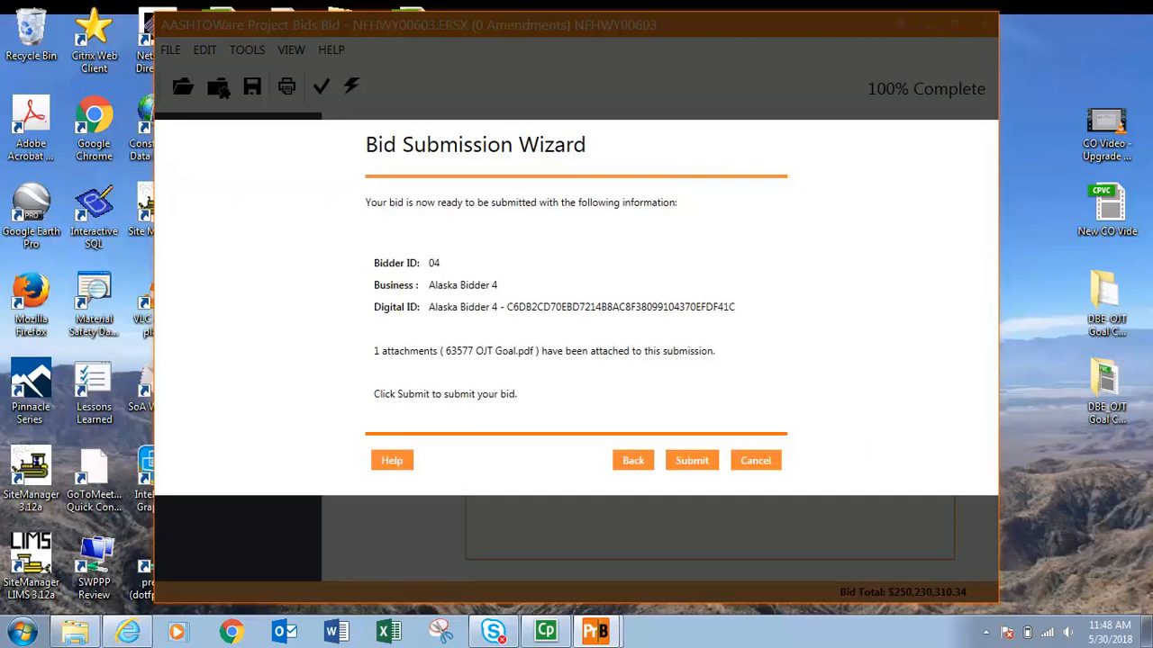
{"action": "left_click", "coordinate": [692, 460]}
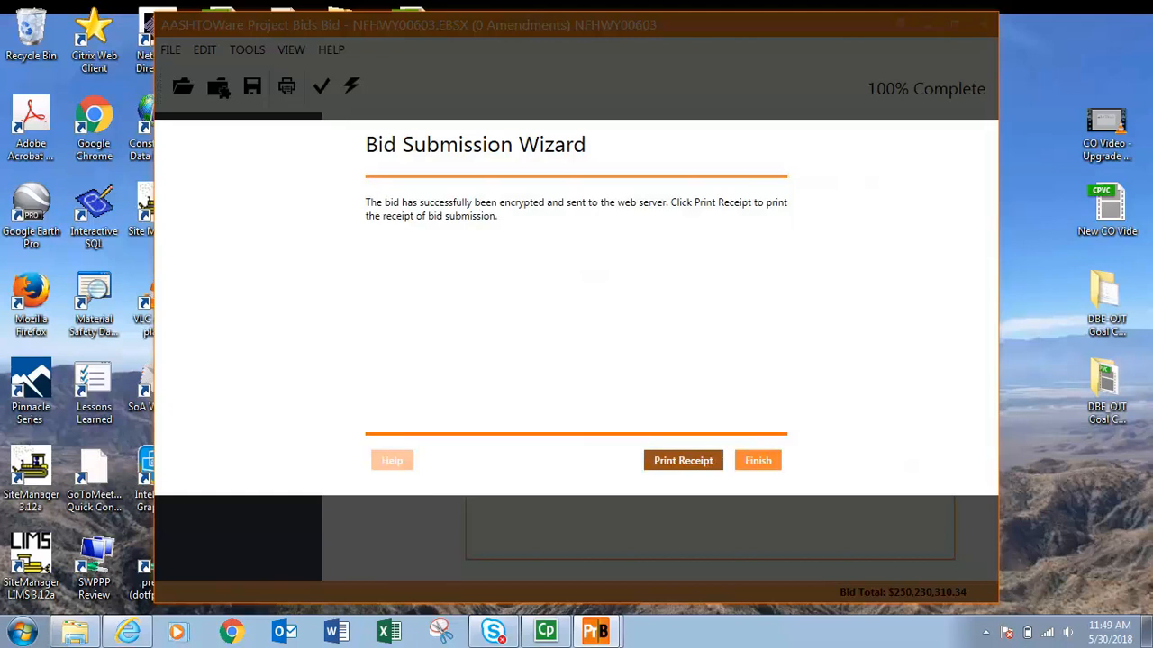
Print the submission receipt to Adobe PDF as Bid Submission Receipt_NFHWY00603 in the NFHWY00603 folder.
{"action": "left_click", "coordinate": [682, 460]}
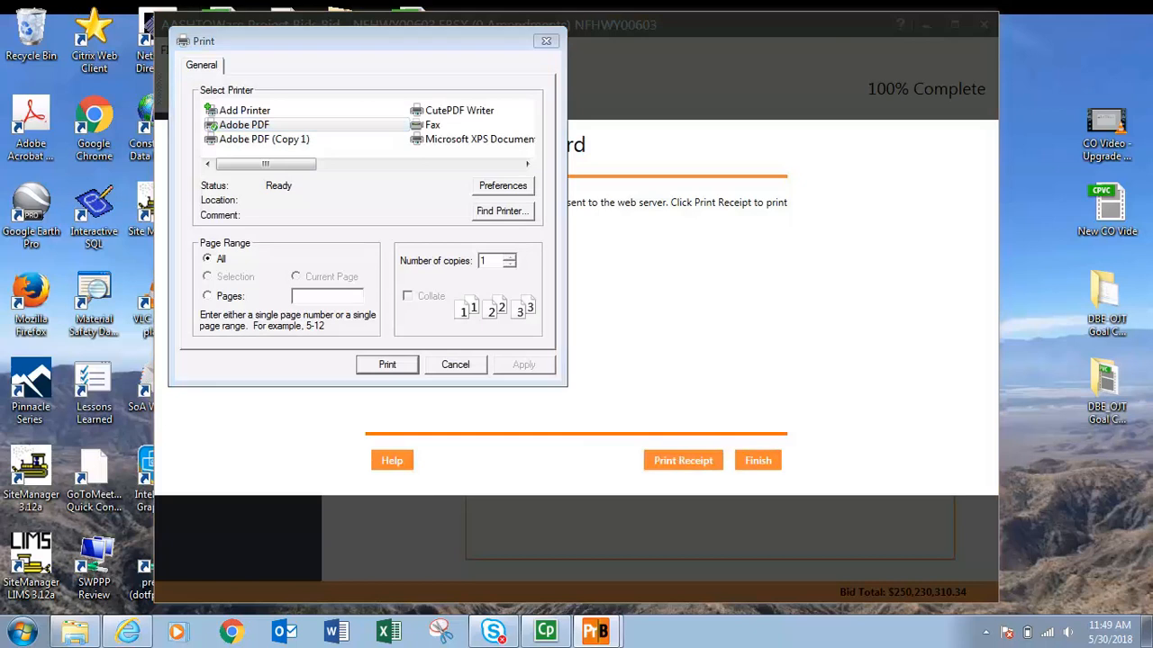
{"action": "key", "text": "Return"}
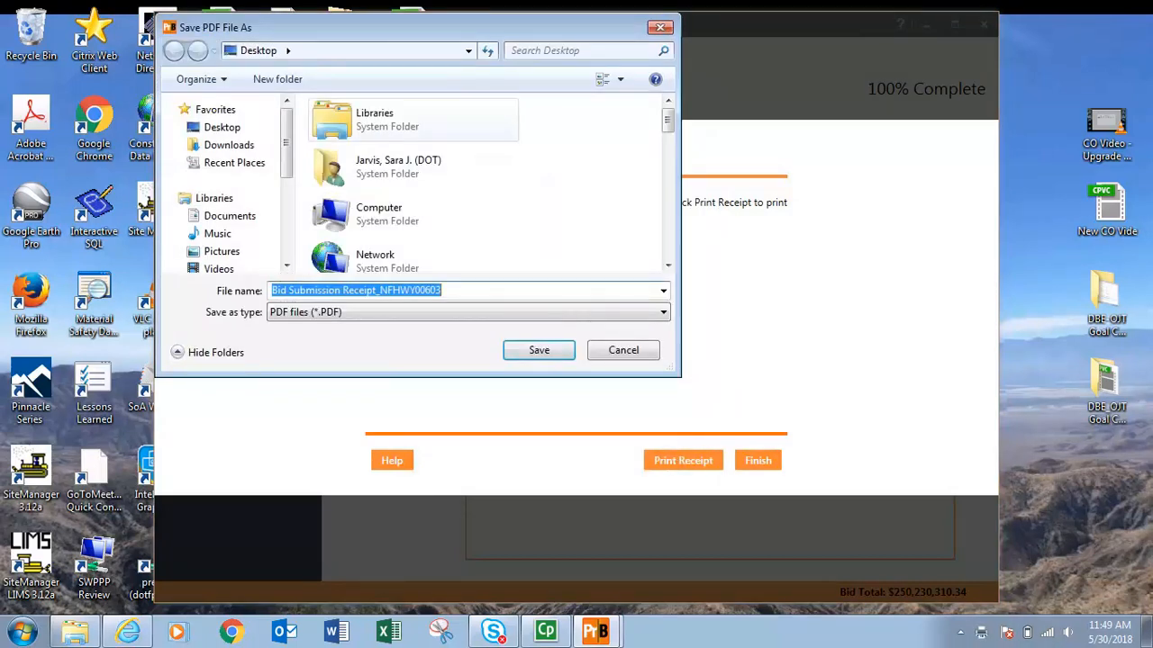
{"action": "left_click_drag", "start_coordinate": [668, 120], "coordinate": [667, 183]}
{"action": "double_click", "coordinate": [387, 171]}
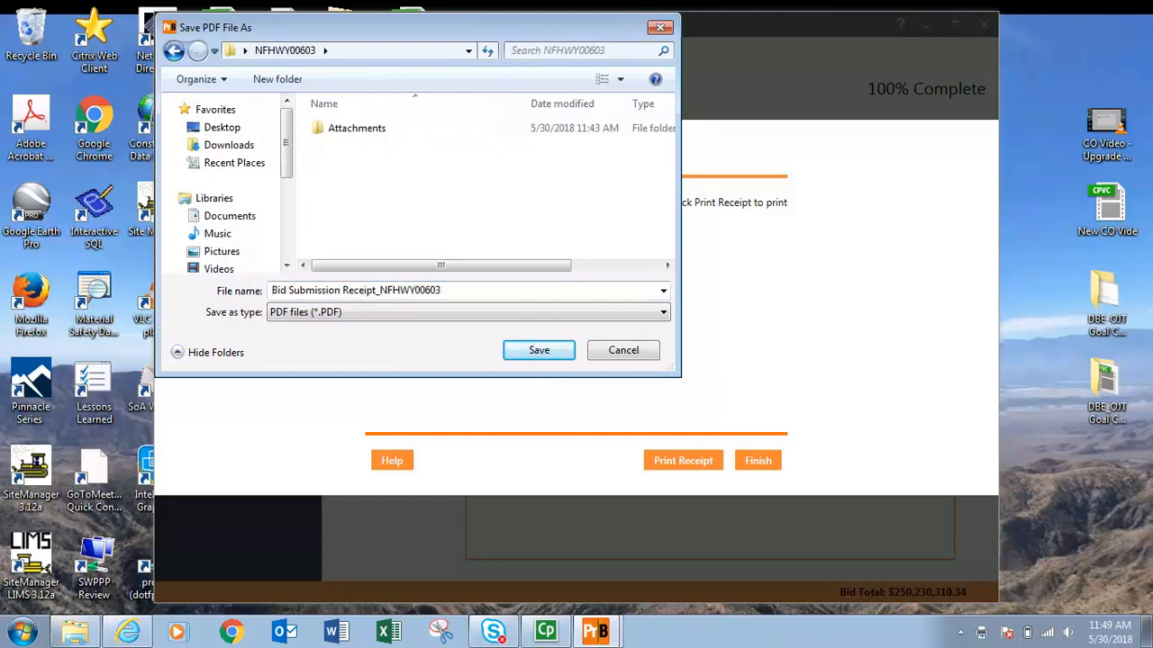
{"action": "key", "text": "Return"}
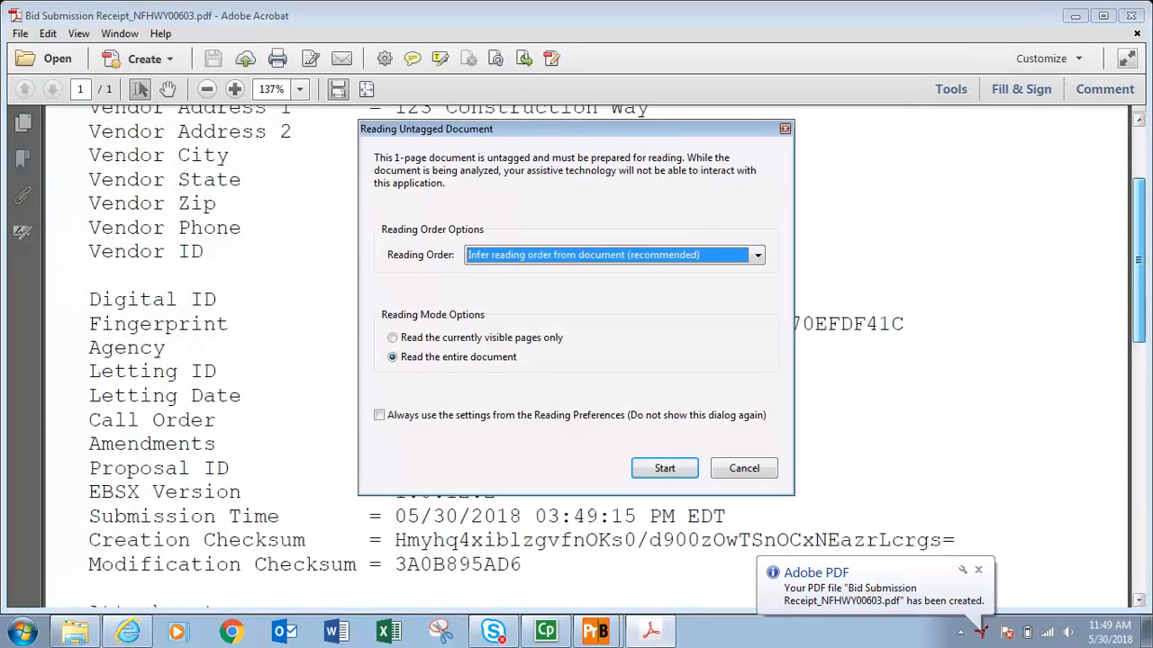
Dismiss the reading dialog, close the receipt PDF, and finish the Bid Submission Wizard.
{"action": "key", "text": "Escape"}
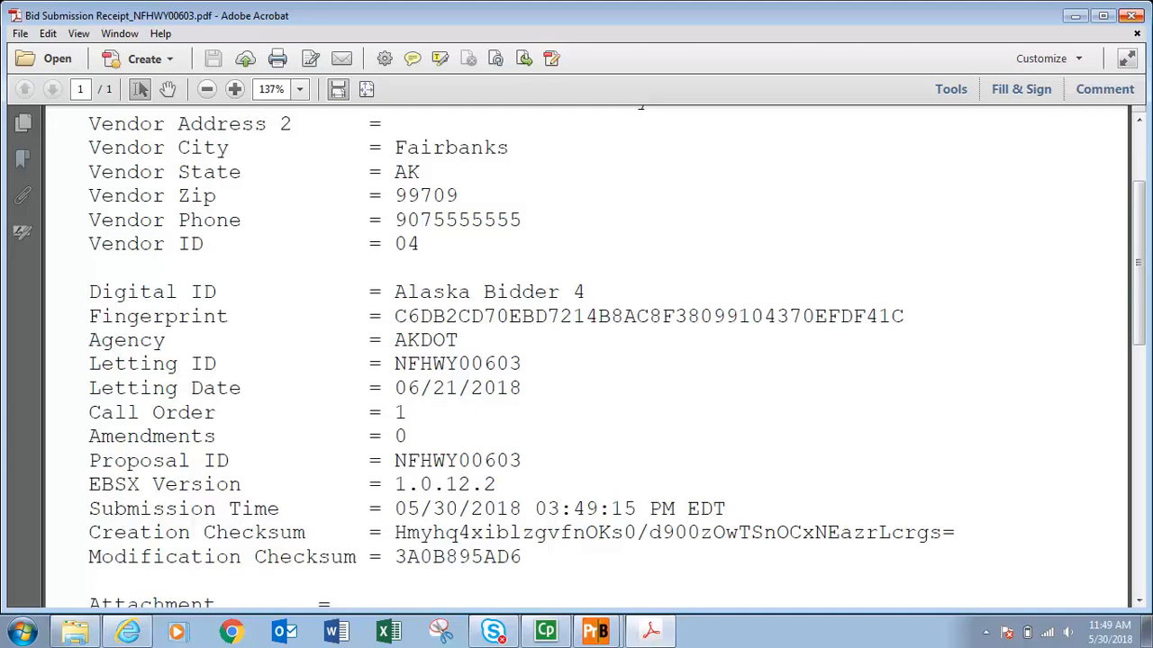
{"action": "left_click", "coordinate": [1131, 15]}
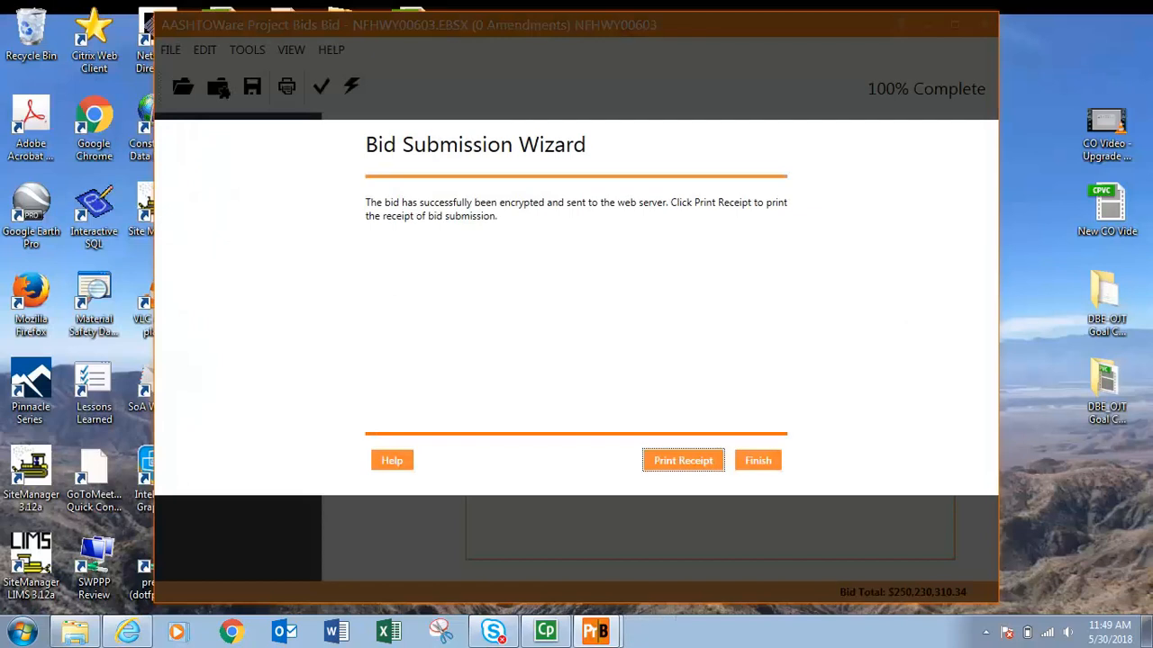
{"action": "left_click", "coordinate": [757, 460]}
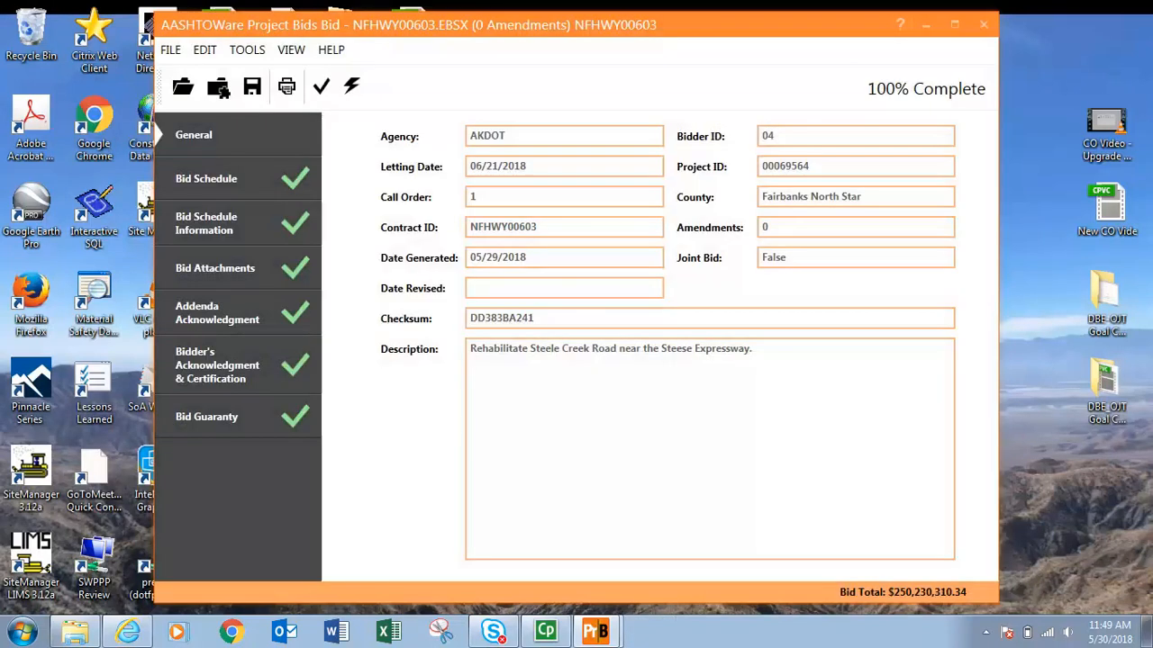